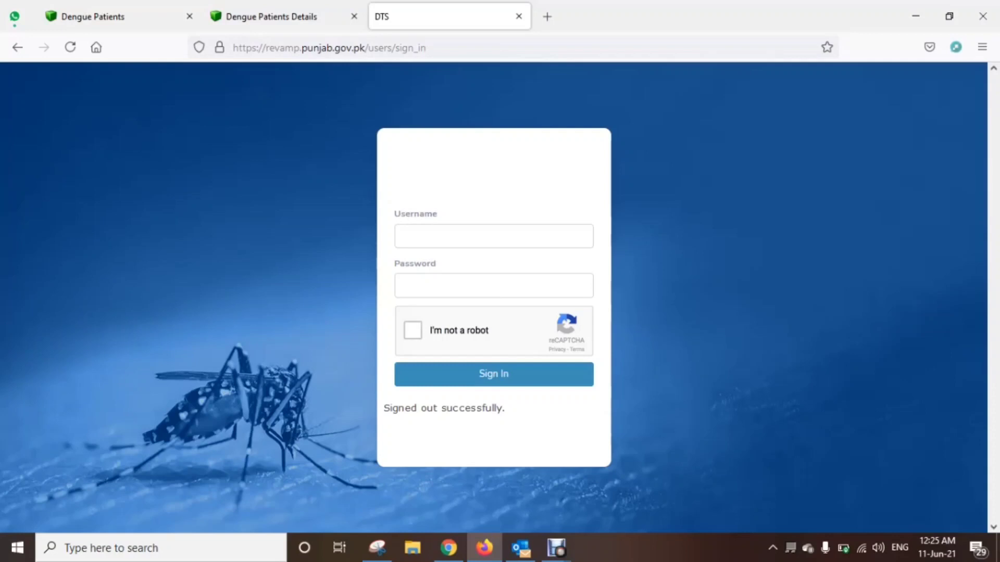
Step: Sign in with the saved Admin login, filling in the username and password
{"action": "left_click", "coordinate": [404, 236]}
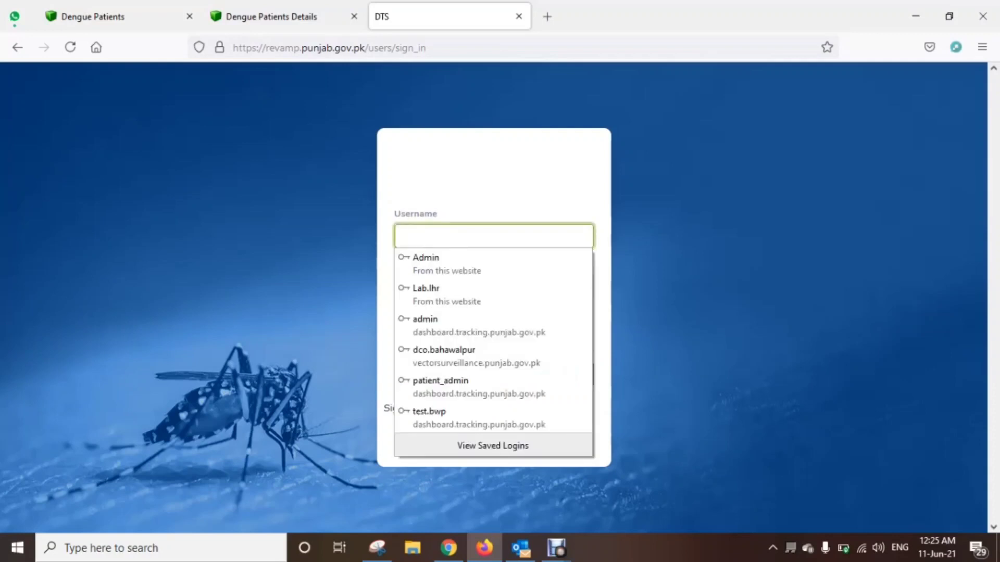
{"action": "key", "text": "Down"}
{"action": "key", "text": "Return"}
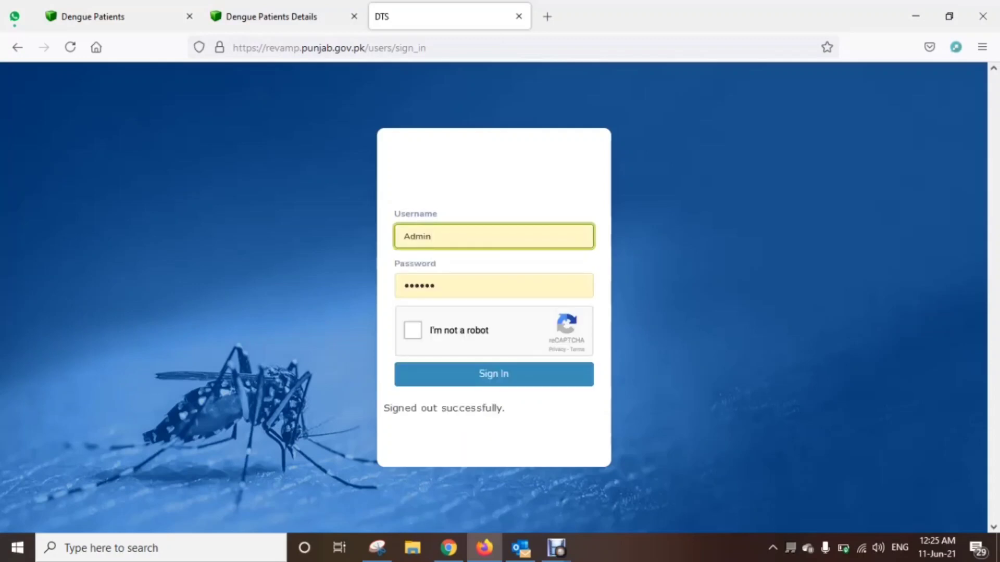
{"action": "left_click", "coordinate": [493, 373]}
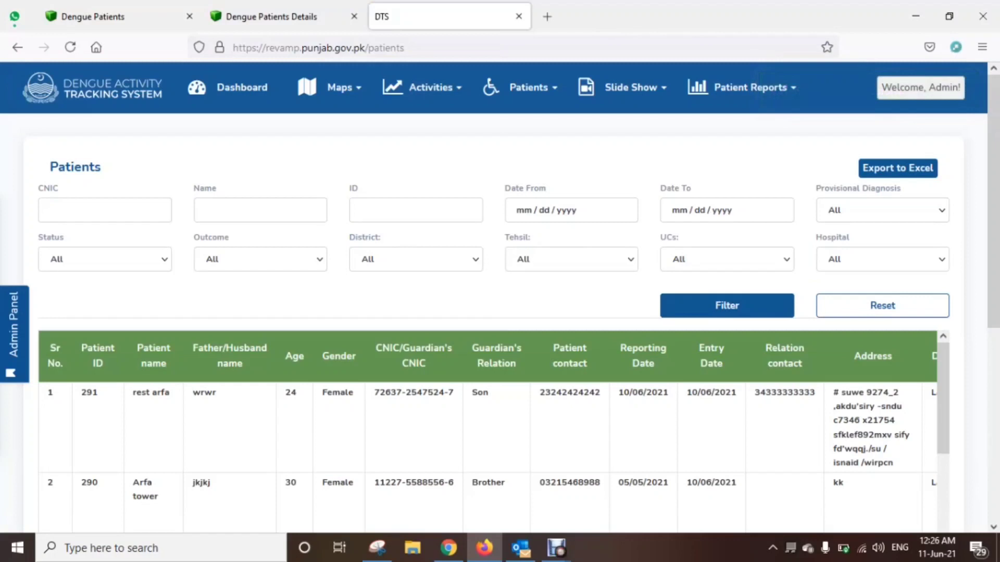
Step: Examine the Patients page filters, including provisional diagnosis, outcome, district, tehsil, UC and hospital, and look through the patient records
{"action": "left_click", "coordinate": [47, 210]}
{"action": "left_click", "coordinate": [359, 210]}
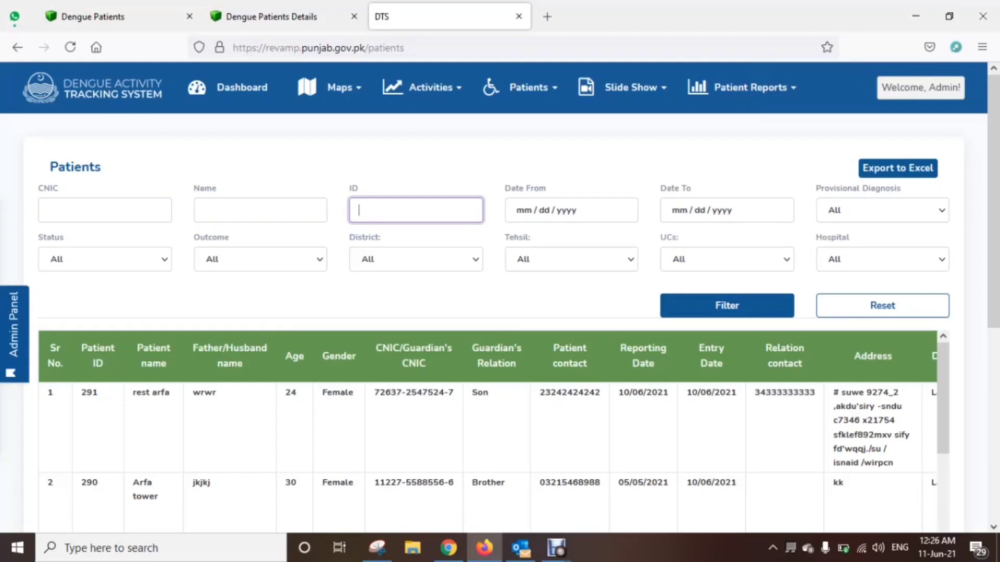
{"action": "left_click", "coordinate": [566, 210]}
{"action": "left_click", "coordinate": [699, 209]}
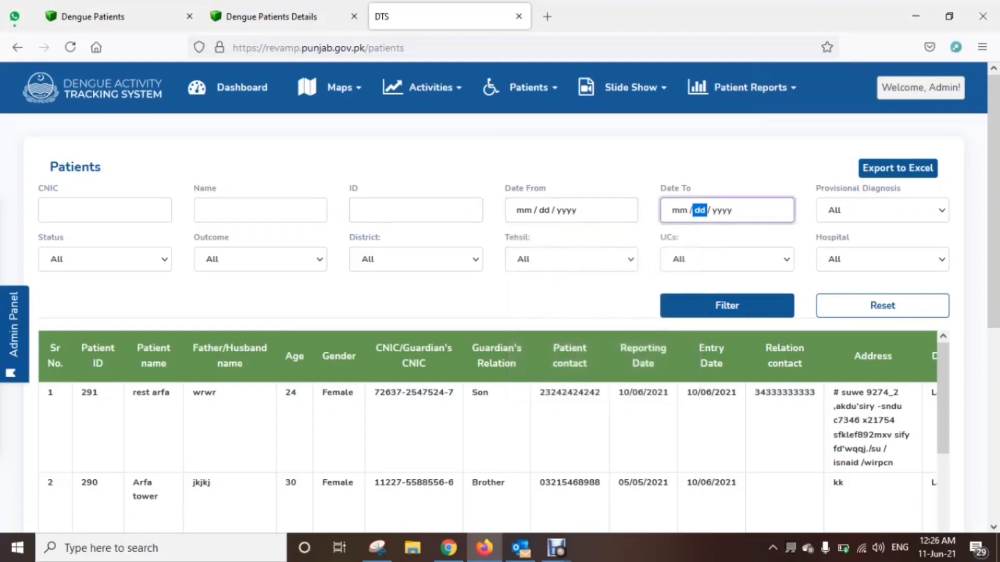
{"action": "left_click", "coordinate": [882, 210]}
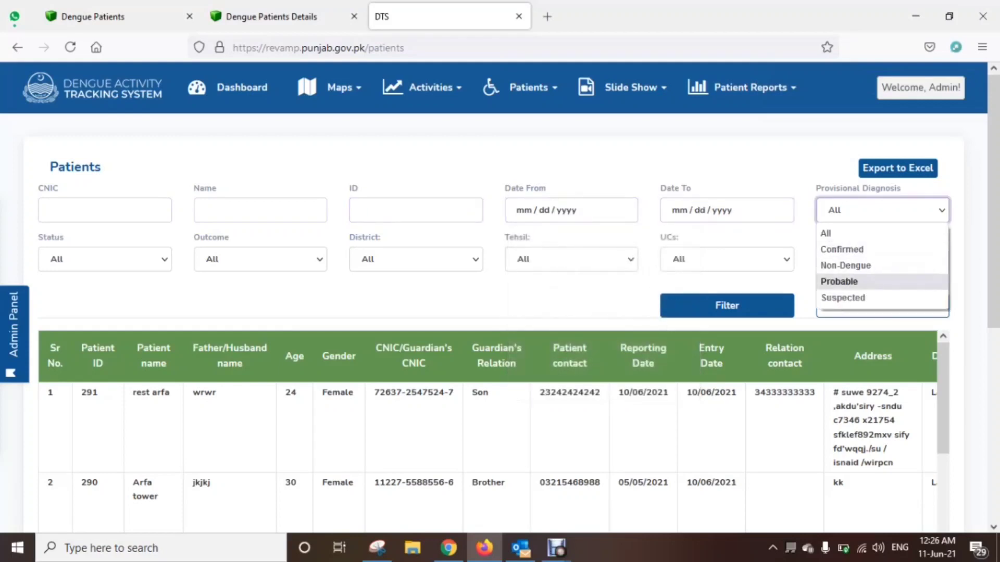
{"action": "left_click", "coordinate": [261, 259]}
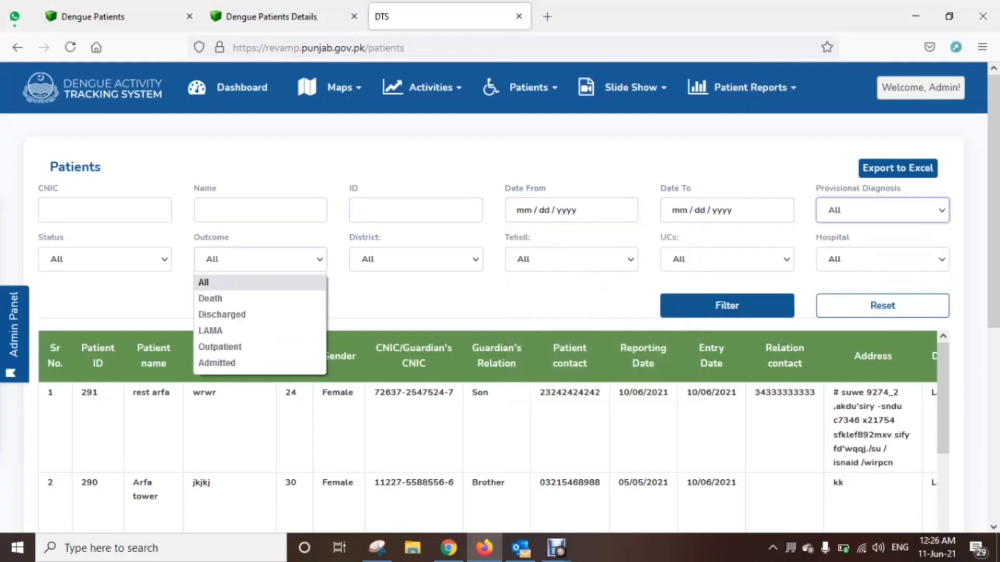
{"action": "left_click", "coordinate": [416, 259]}
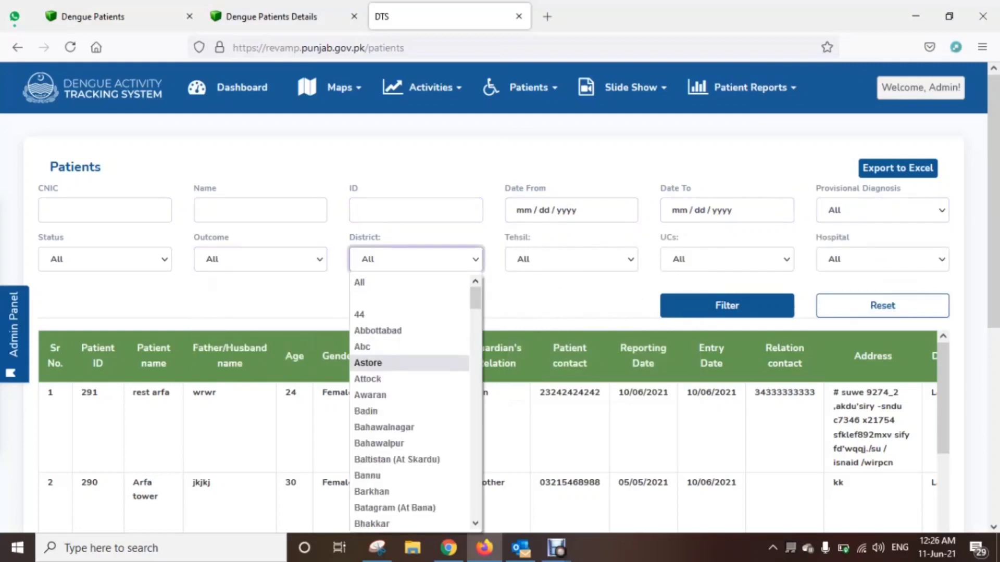
{"action": "left_click", "coordinate": [571, 259]}
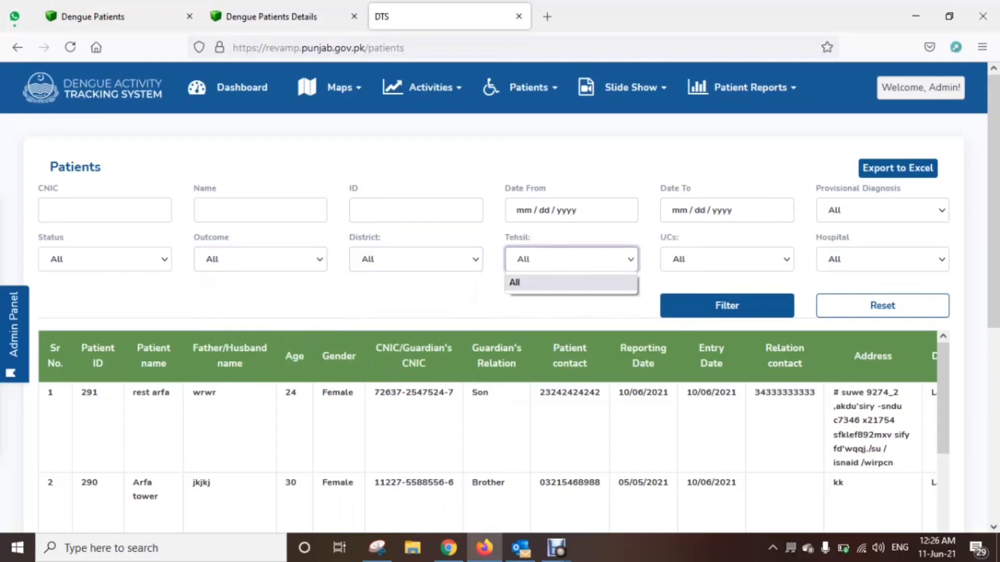
{"action": "left_click", "coordinate": [727, 259]}
{"action": "left_click", "coordinate": [882, 258]}
{"action": "left_click", "coordinate": [882, 259]}
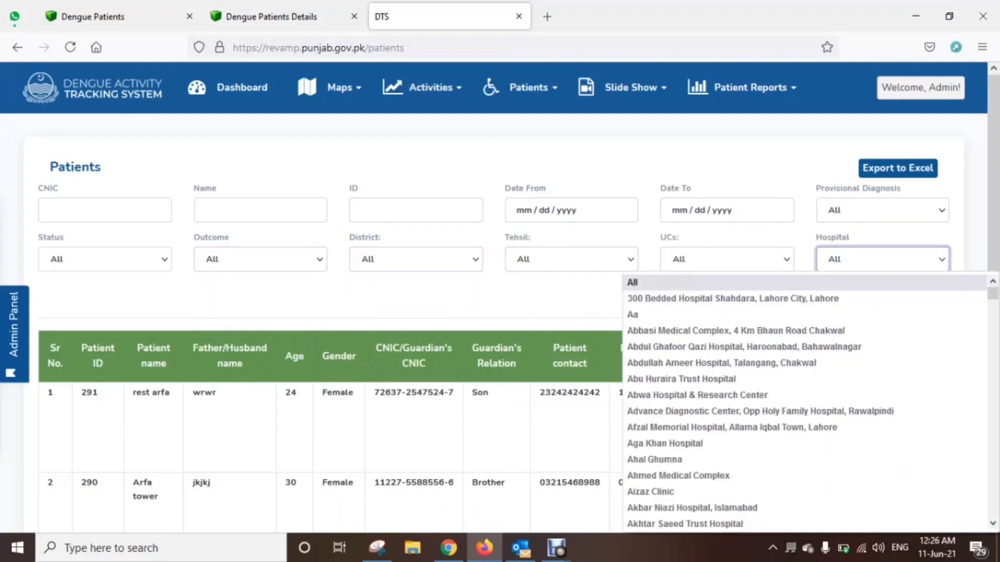
{"action": "key", "text": "Escape"}
{"action": "scroll", "coordinate": [499, 276], "scroll_direction": "down", "scroll_amount": 3}
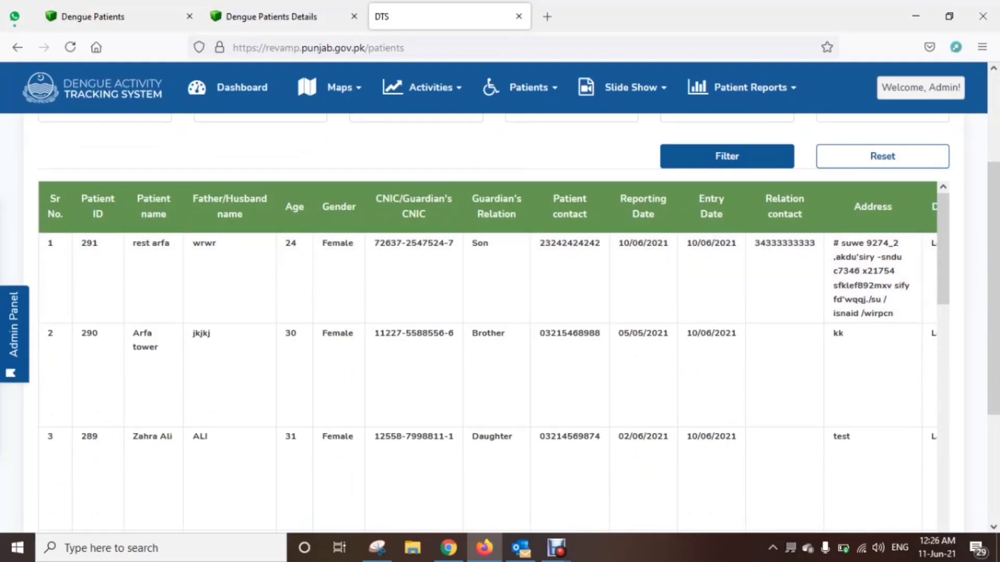
{"action": "scroll", "coordinate": [500, 323], "scroll_direction": "up", "scroll_amount": 1}
{"action": "scroll", "coordinate": [499, 322], "scroll_direction": "up", "scroll_amount": 2}
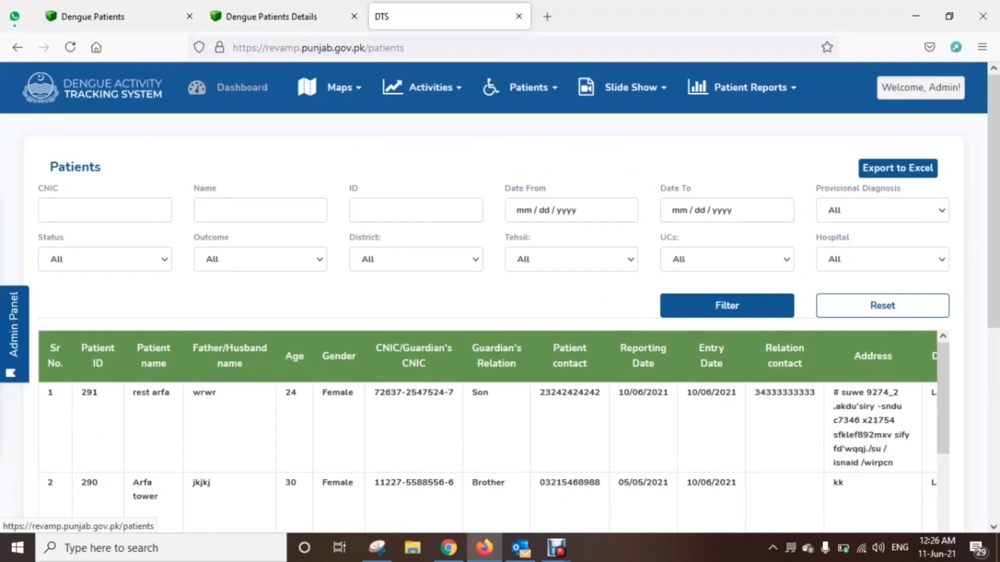
Step: Open the Combined Map and look over its filters, summary cards and map
{"action": "left_click", "coordinate": [241, 88]}
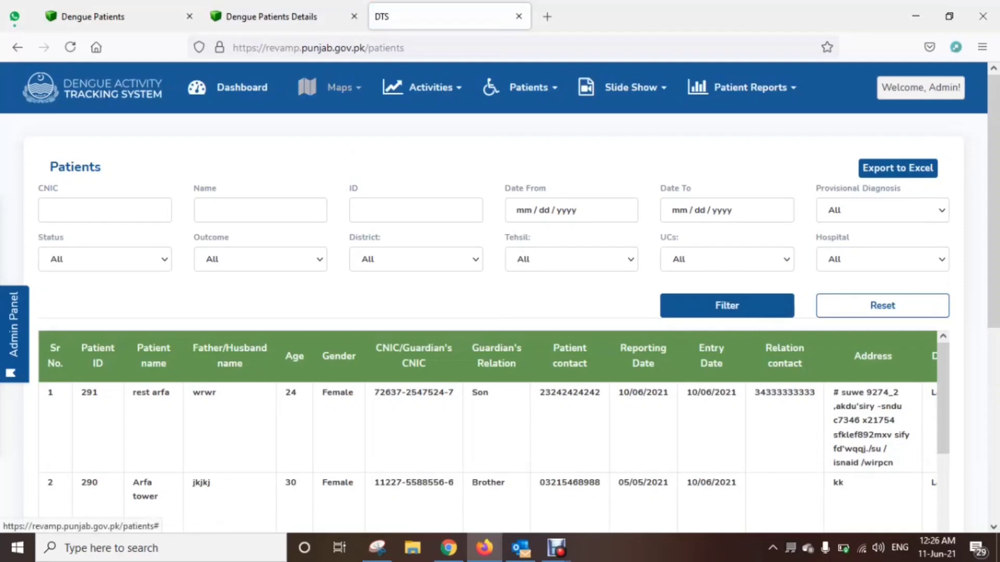
{"action": "left_click", "coordinate": [339, 88]}
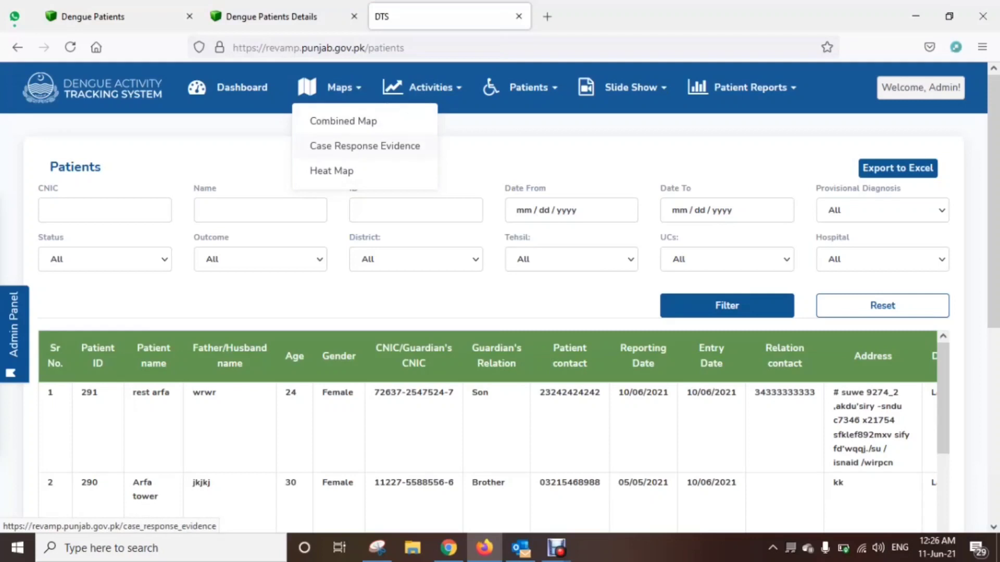
{"action": "left_click", "coordinate": [343, 121]}
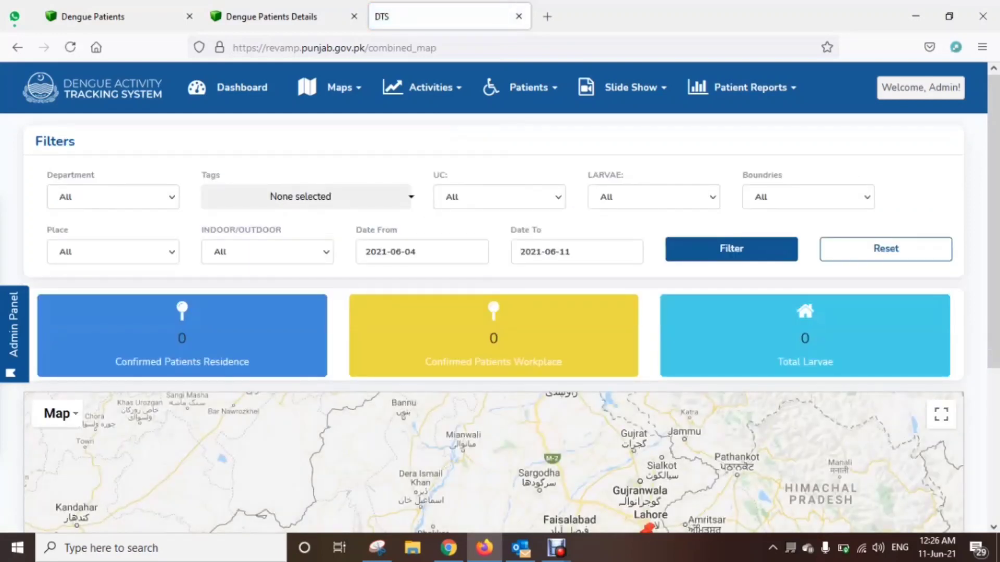
{"action": "scroll", "coordinate": [494, 322], "scroll_direction": "down", "scroll_amount": 5}
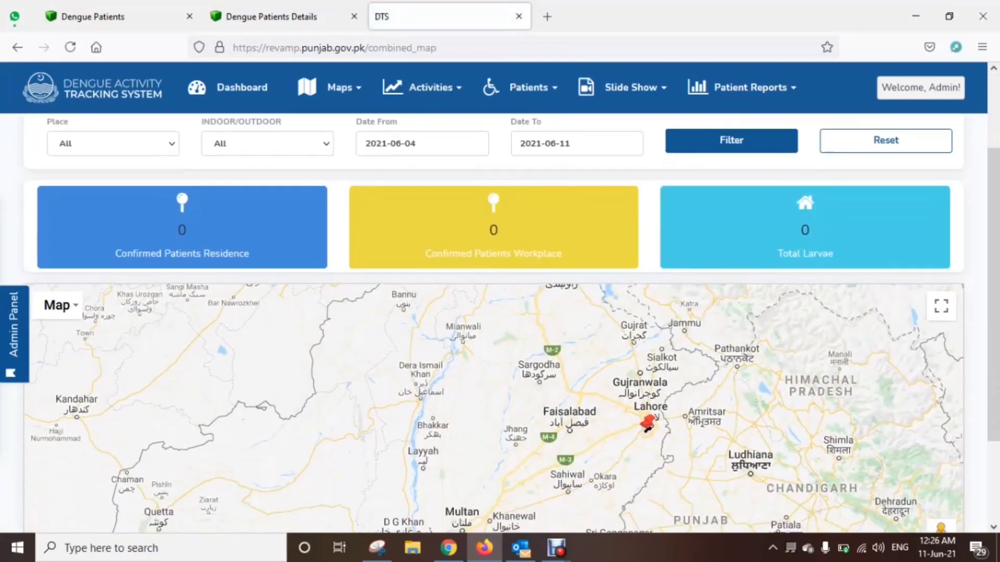
{"action": "scroll", "coordinate": [493, 349], "scroll_direction": "up", "scroll_amount": 5}
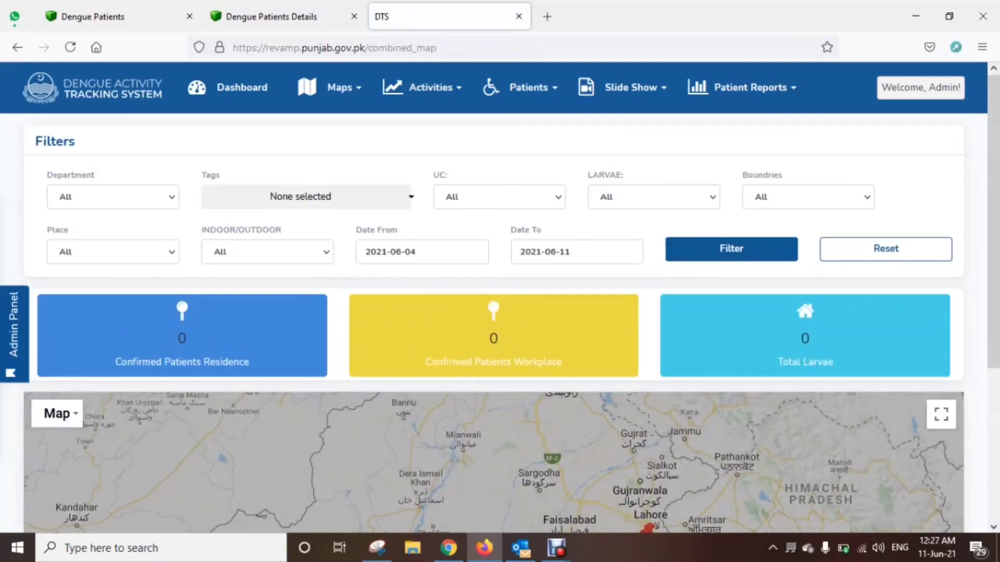
Step: Examine the Combined Map's department, tags, larvae and indoor/outdoor filter options, leaving larvae and indoor/outdoor set to All
{"action": "left_click", "coordinate": [112, 197]}
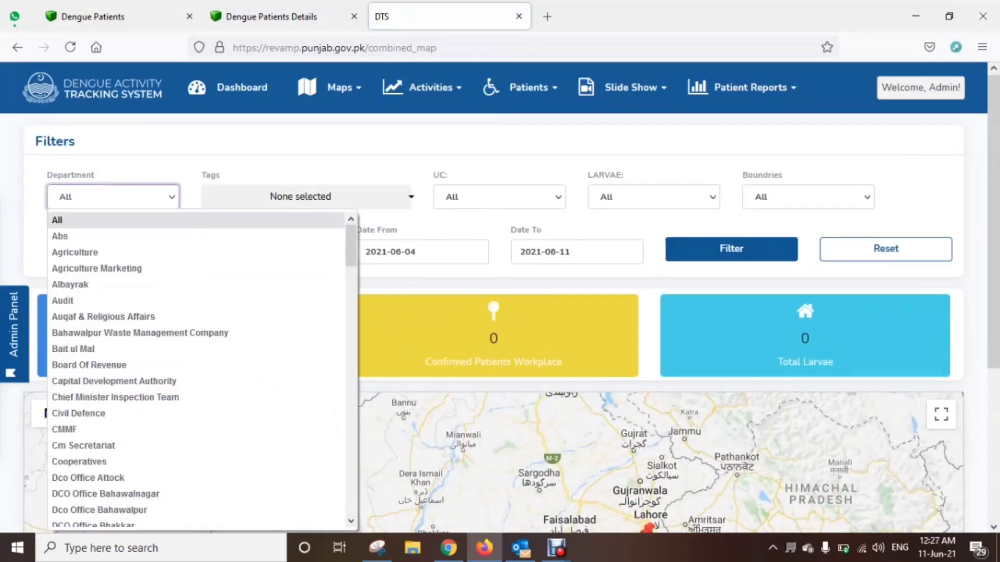
{"action": "left_click", "coordinate": [308, 197]}
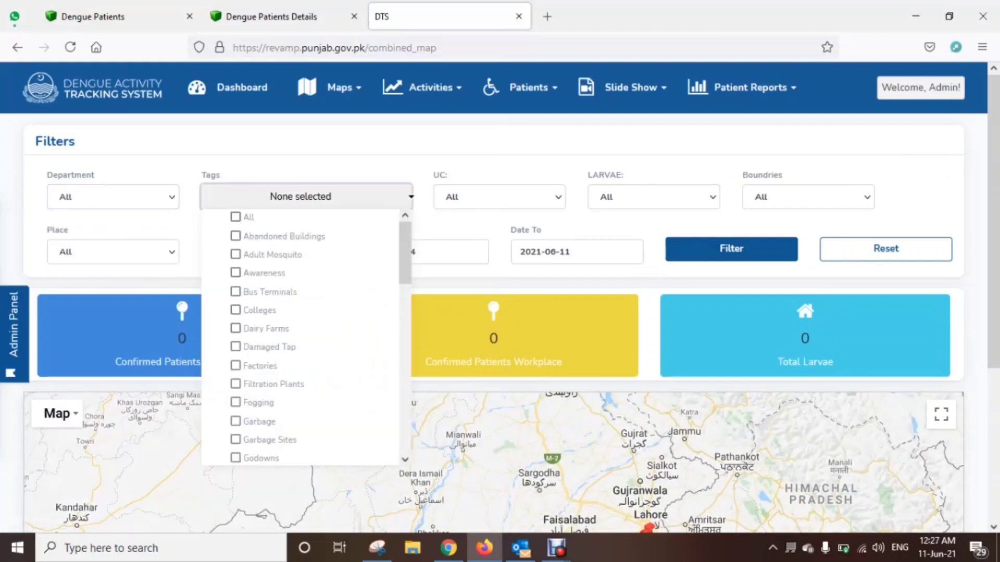
{"action": "left_click", "coordinate": [653, 197]}
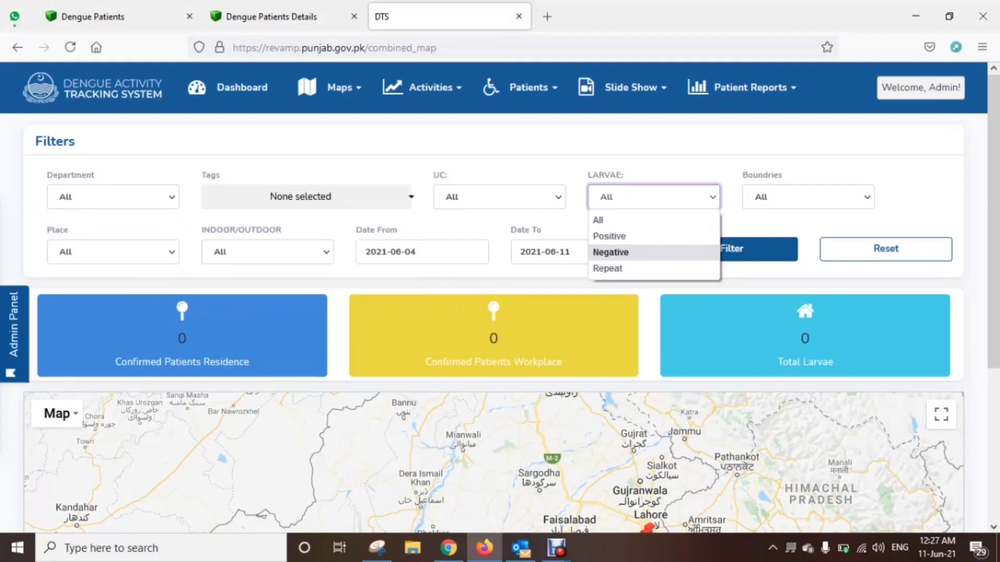
{"action": "left_click", "coordinate": [653, 221]}
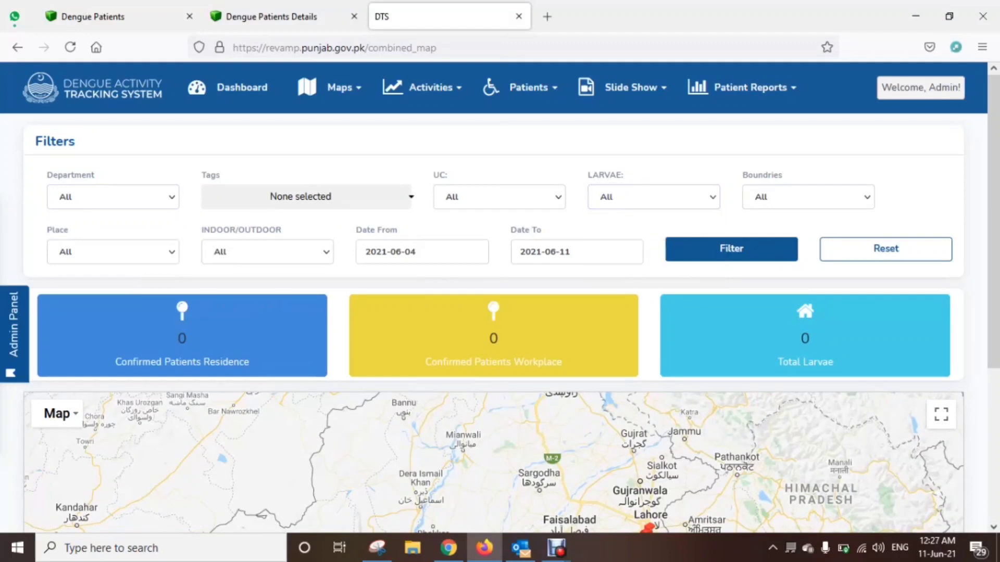
{"action": "left_click", "coordinate": [267, 252]}
{"action": "key", "text": "Down"}
{"action": "key", "text": "Down"}
{"action": "key", "text": "Up"}
{"action": "key", "text": "Up"}
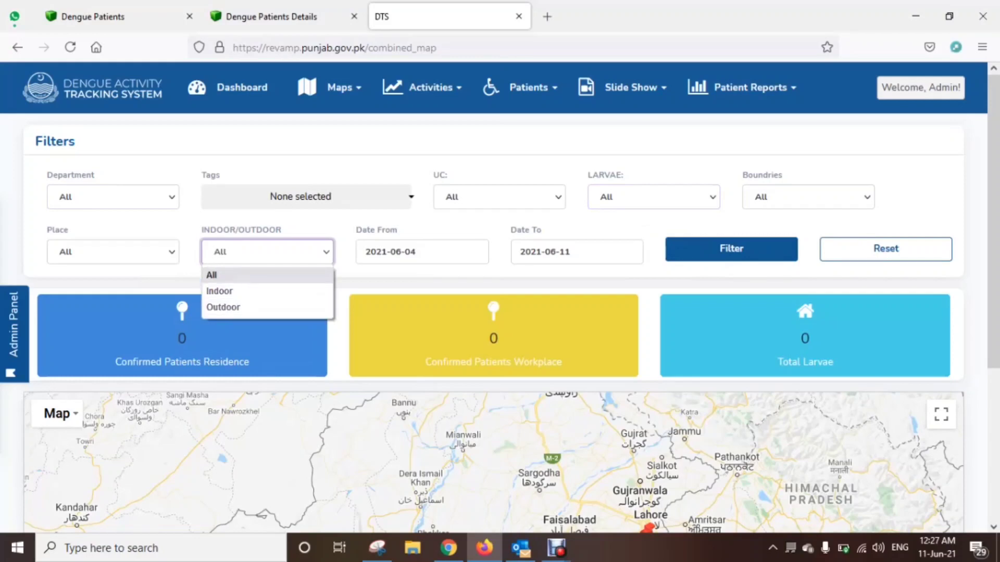
{"action": "key", "text": "Return"}
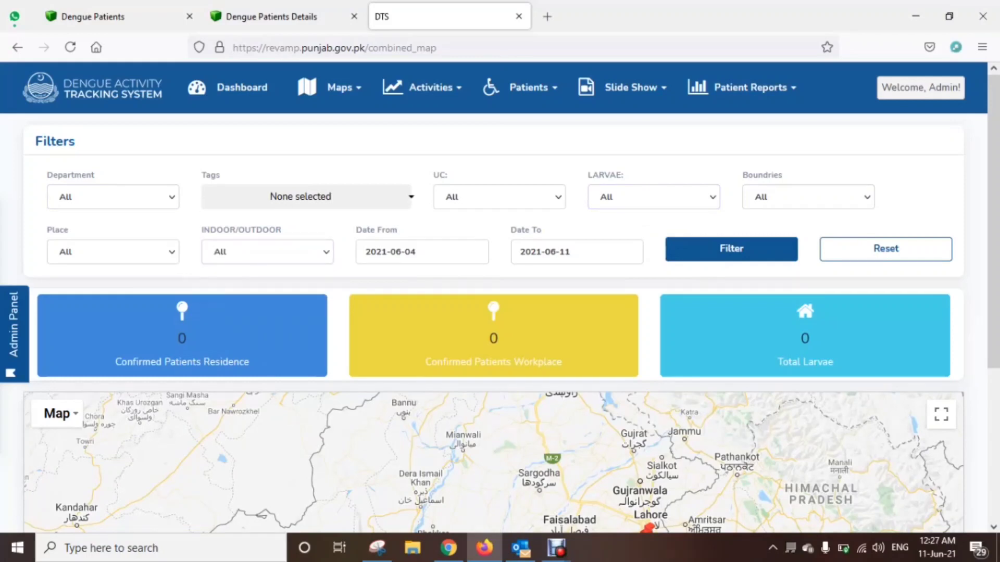
Step: Inspect the patient marker near Nishtar Town in Lahore, reading its patient ID, entered-by and entry date details
{"action": "scroll", "coordinate": [96, 475], "scroll_direction": "down", "scroll_amount": 5}
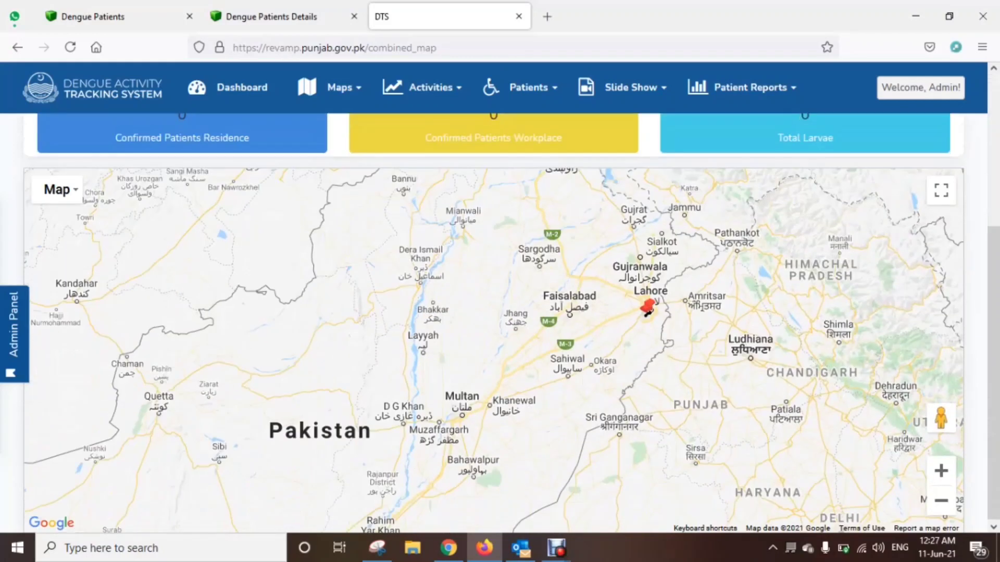
{"action": "scroll", "coordinate": [648, 312], "scroll_direction": "up", "scroll_amount": 5}
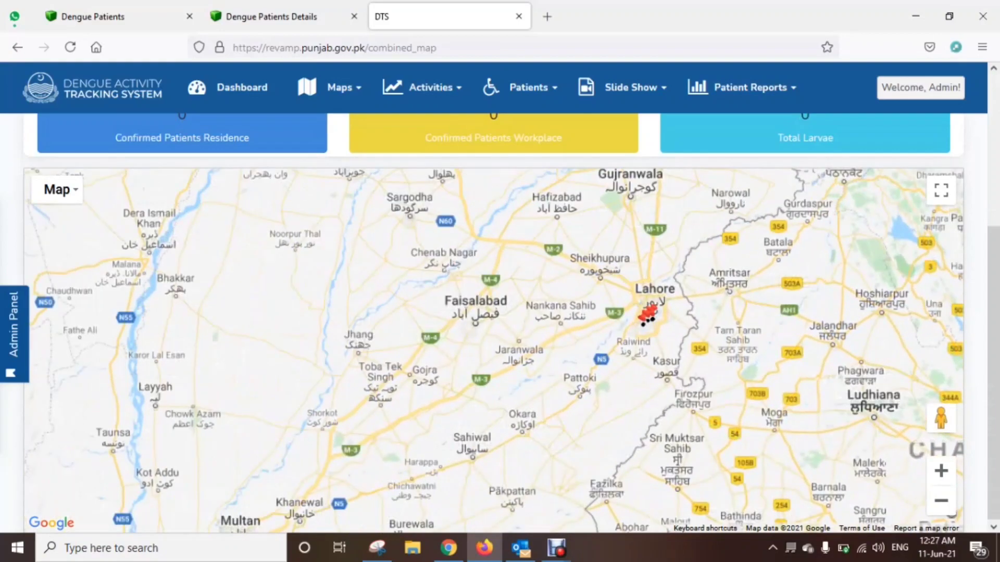
{"action": "scroll", "coordinate": [630, 338], "scroll_direction": "up", "scroll_amount": 2}
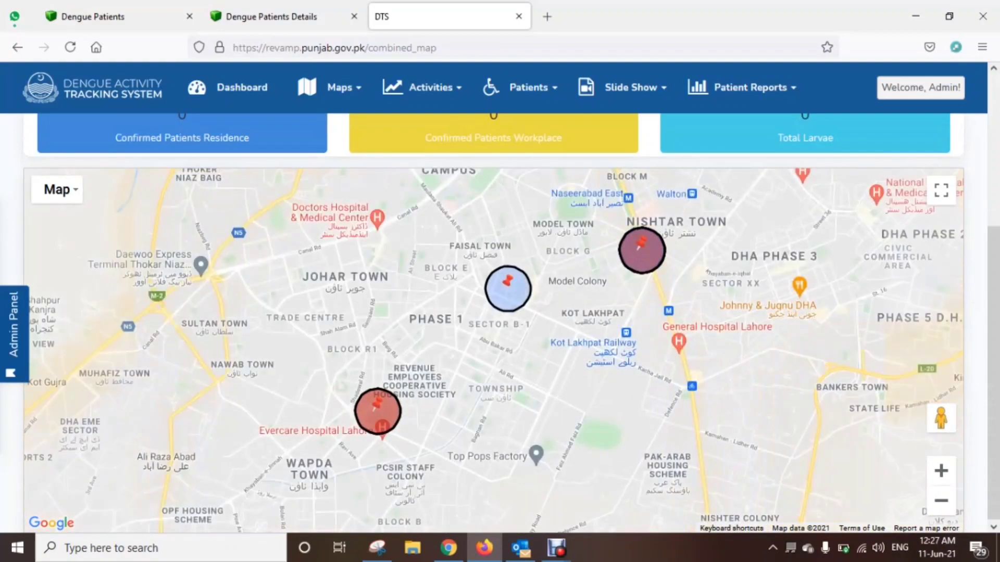
{"action": "left_click_drag", "start_coordinate": [630, 338], "coordinate": [596, 384]}
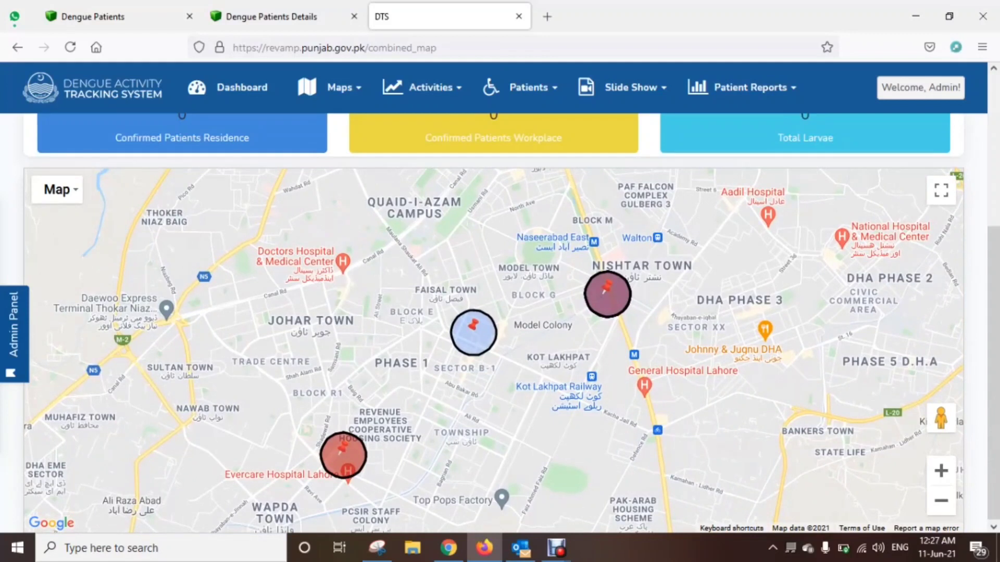
{"action": "left_click_drag", "start_coordinate": [673, 316], "coordinate": [650, 353]}
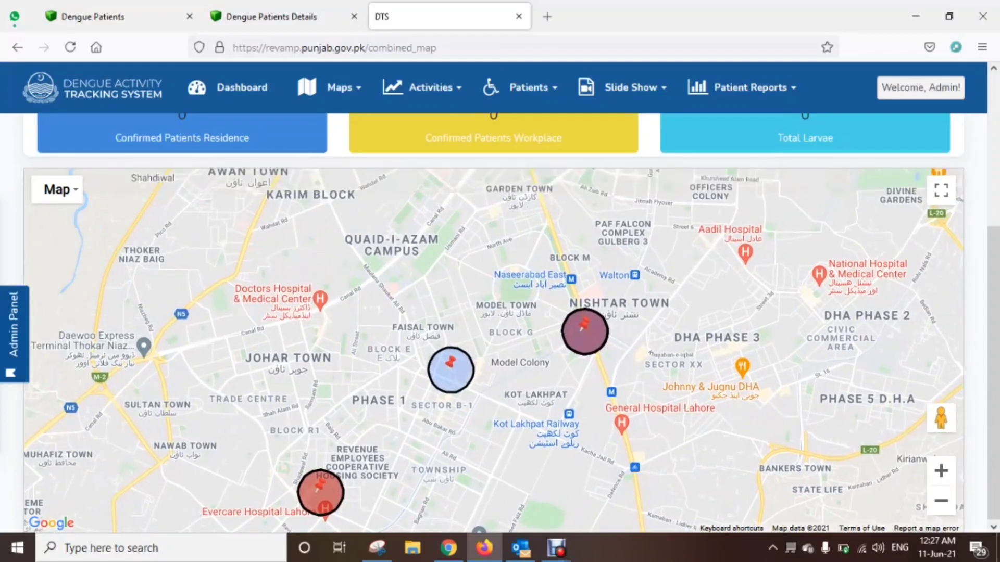
{"action": "left_click", "coordinate": [584, 325]}
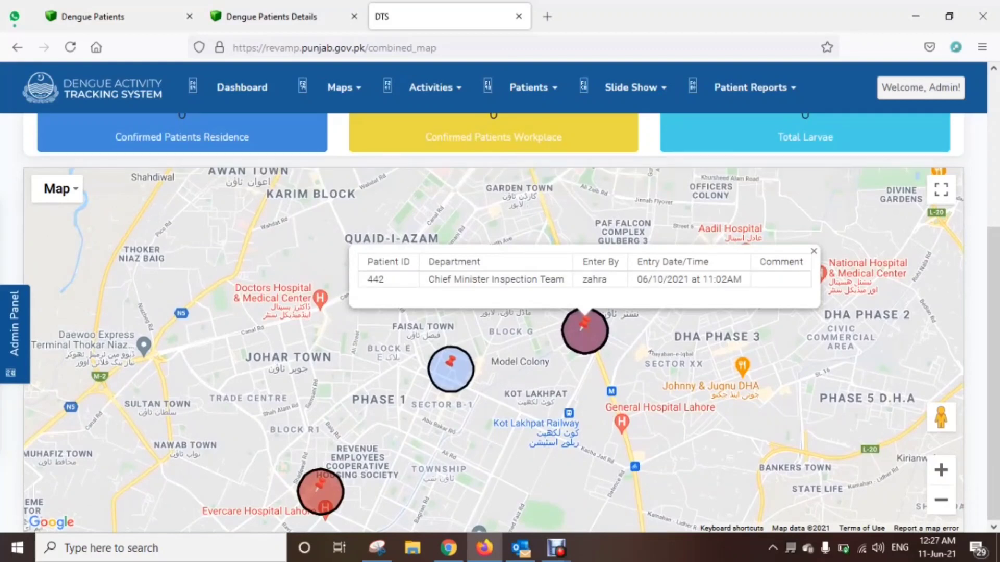
{"action": "double_click", "coordinate": [594, 279]}
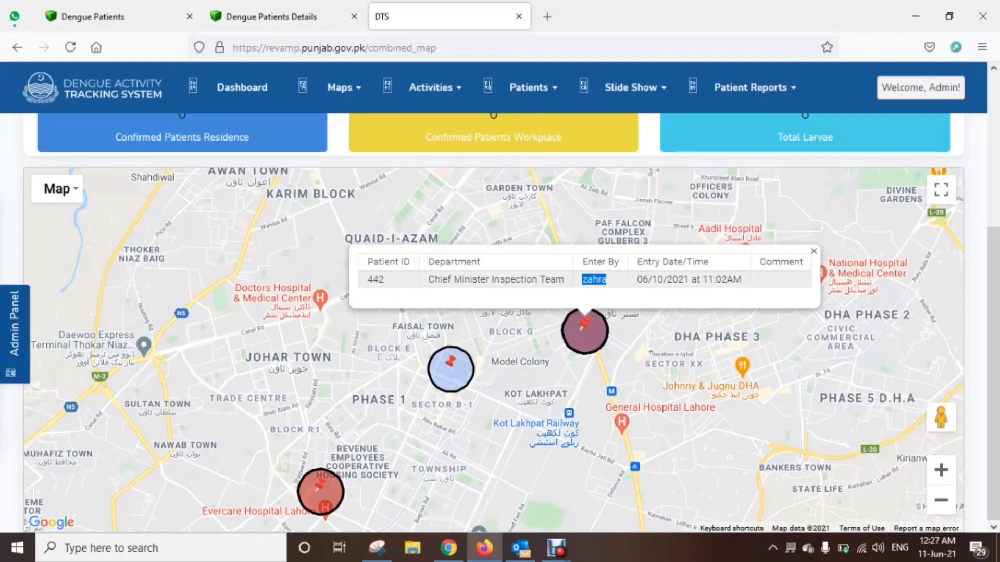
{"action": "left_click", "coordinate": [594, 279]}
{"action": "double_click", "coordinate": [375, 279]}
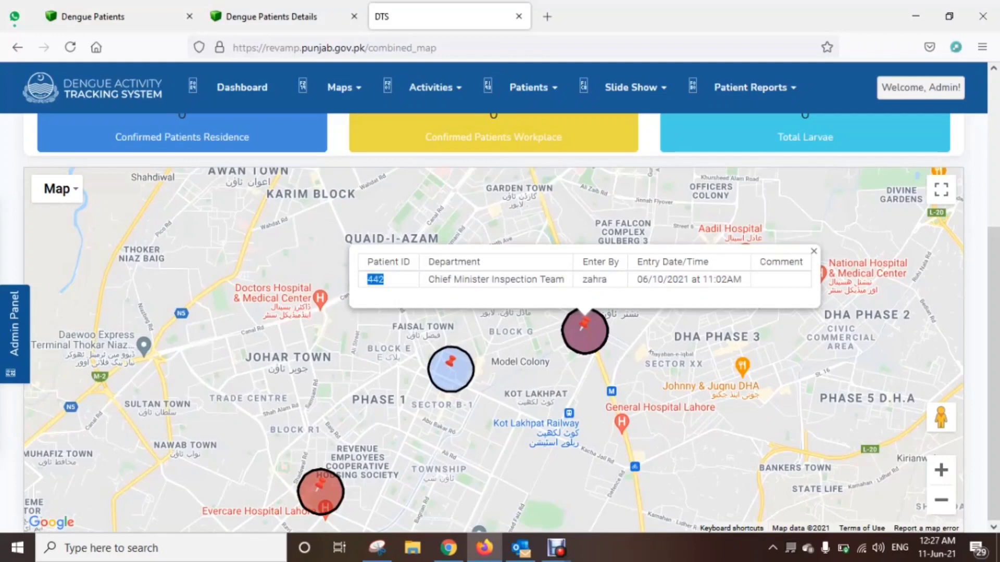
{"action": "left_click", "coordinate": [375, 279]}
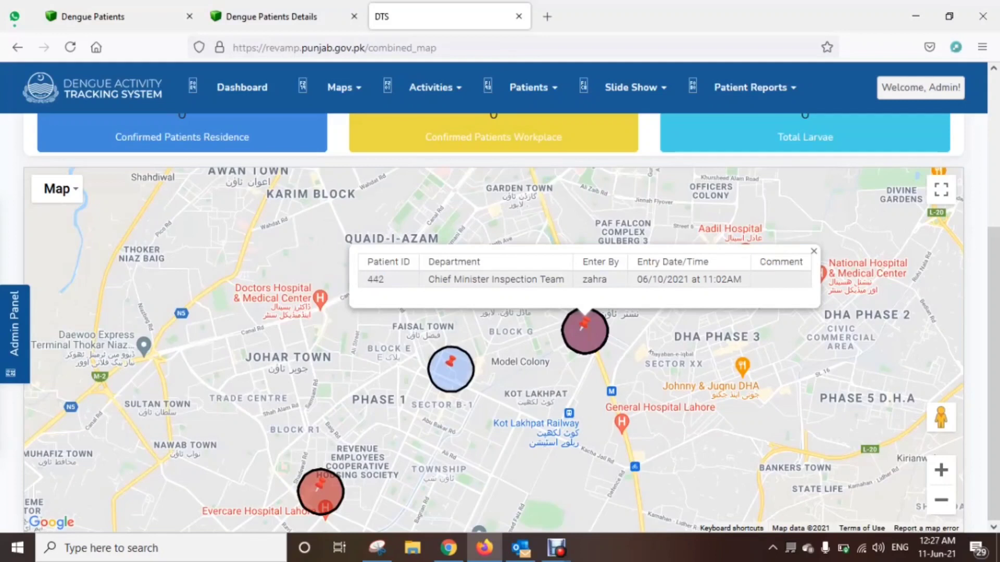
{"action": "left_click_drag", "start_coordinate": [647, 279], "coordinate": [683, 279]}
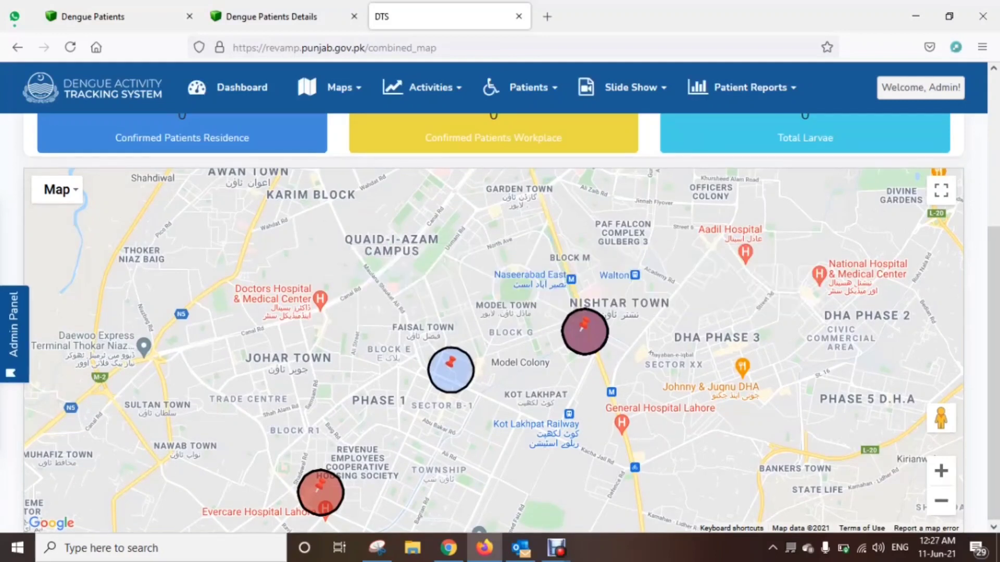
Step: Open the Case Response Evidence map
{"action": "left_click", "coordinate": [339, 87]}
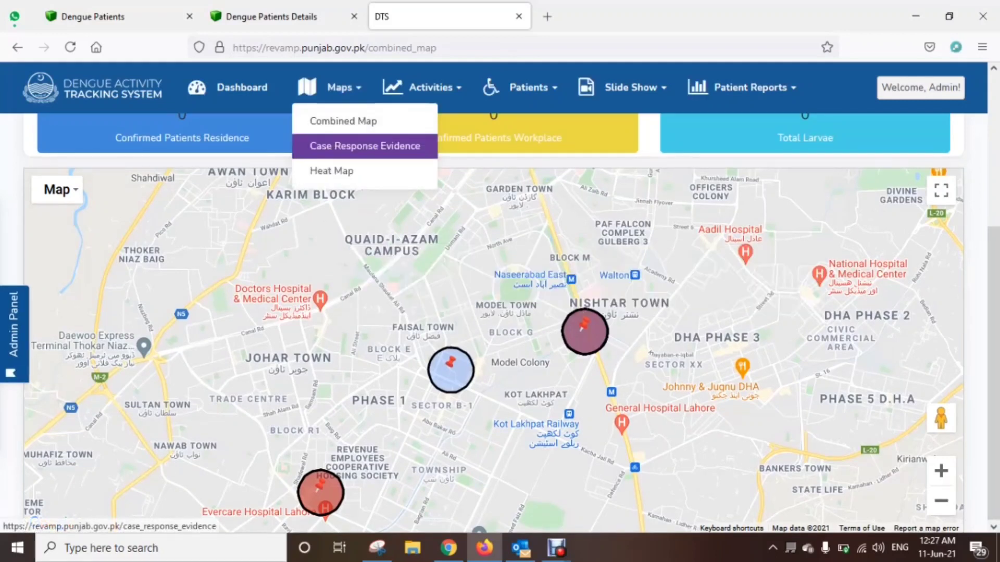
{"action": "left_click", "coordinate": [364, 146]}
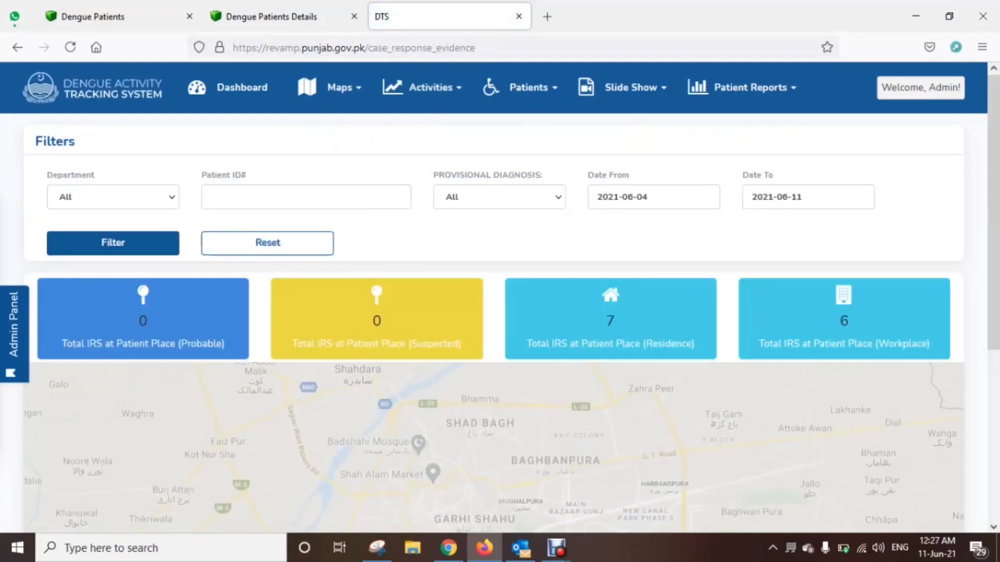
Step: Examine the Case Response Evidence filters for department, patient ID and provisional diagnosis, leaving them unchanged
{"action": "left_click", "coordinate": [112, 197]}
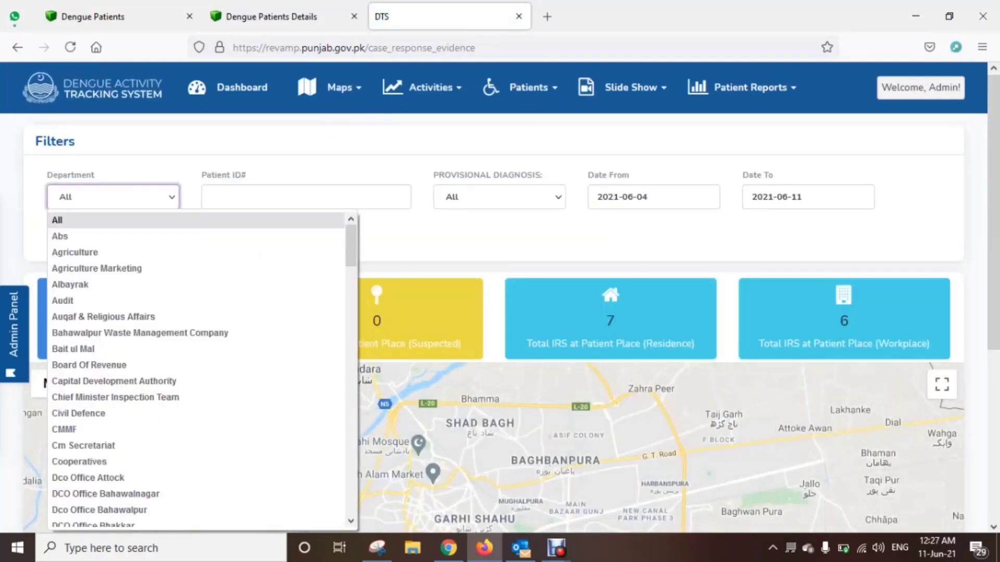
{"action": "key", "text": "Escape"}
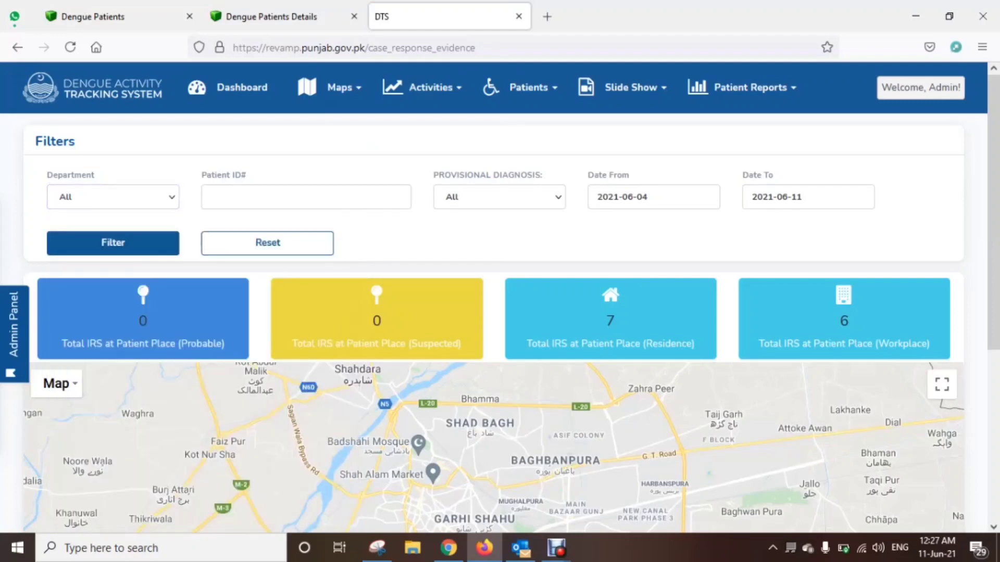
{"action": "left_click", "coordinate": [113, 196]}
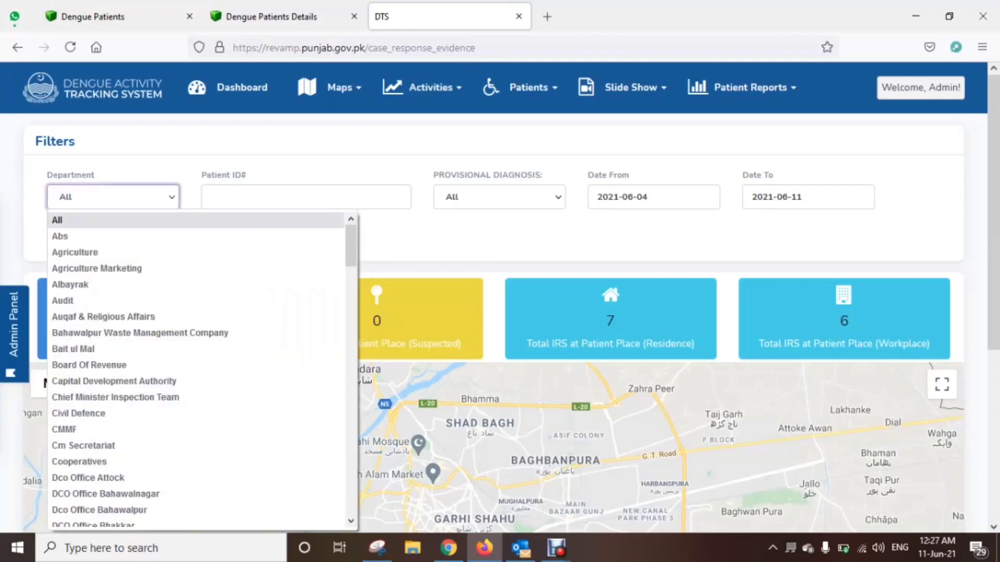
{"action": "key", "text": "Escape"}
{"action": "left_click", "coordinate": [306, 197]}
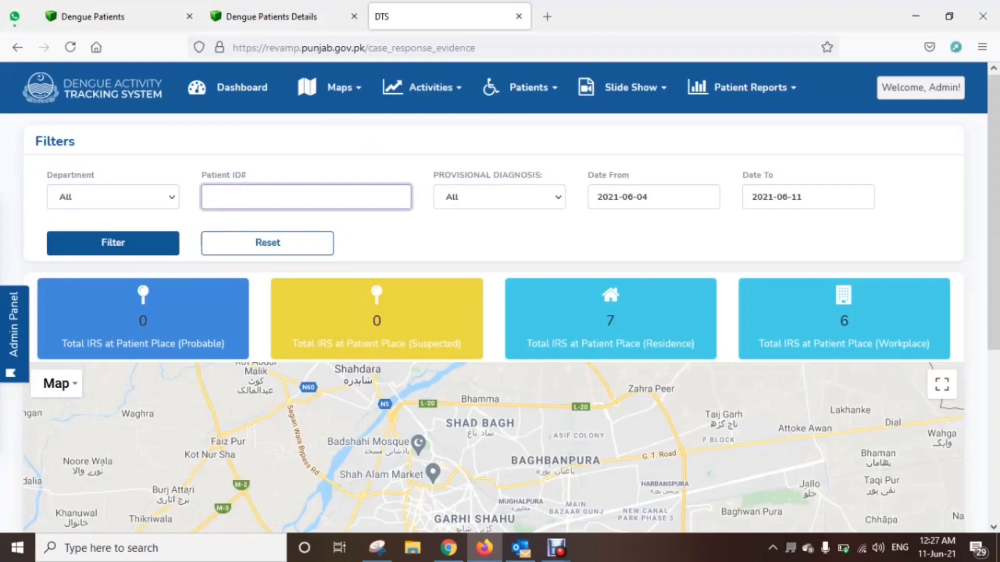
{"action": "left_click", "coordinate": [499, 197]}
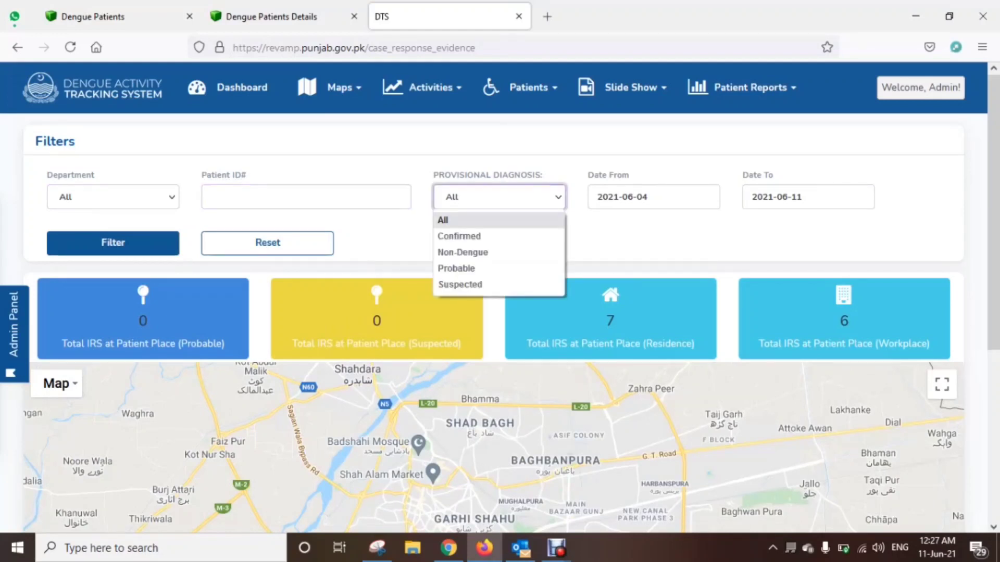
{"action": "key", "text": "Escape"}
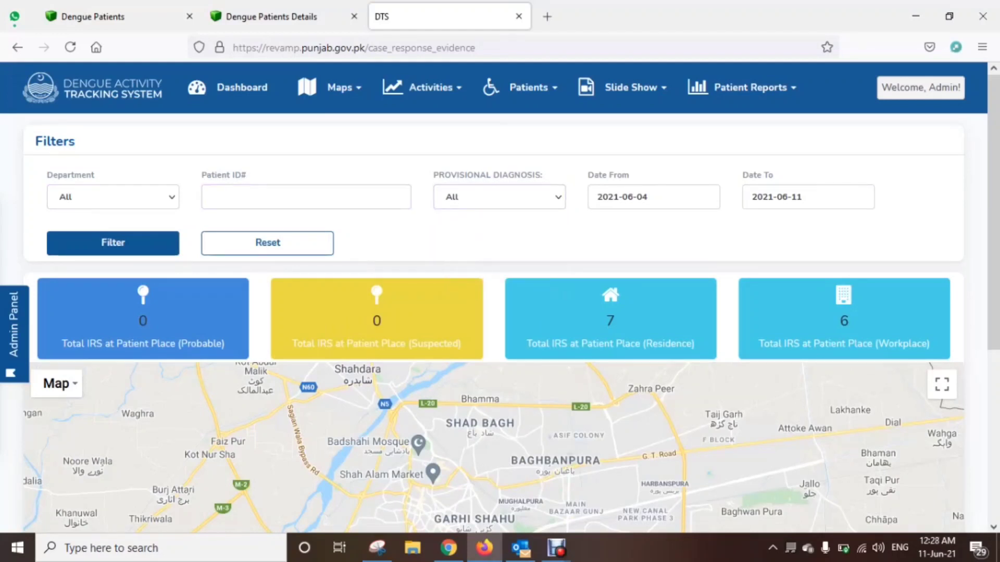
Step: Inspect the map marker at Nawaz Sharif Colony in Lahore, reading its patient ID, department, entered-by, entry date and comment
{"action": "scroll", "coordinate": [495, 323], "scroll_direction": "down", "scroll_amount": 3}
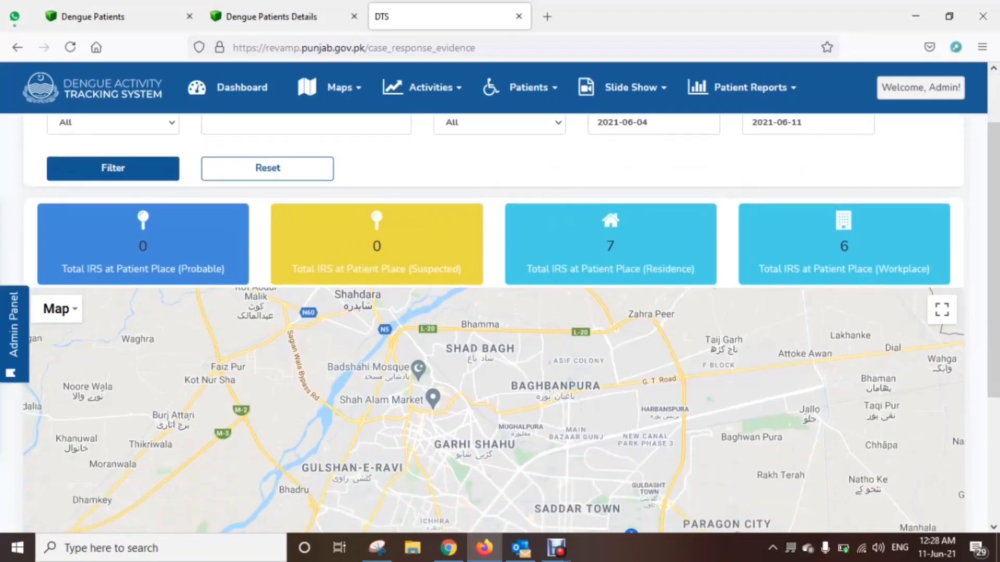
{"action": "scroll", "coordinate": [495, 323], "scroll_direction": "down", "scroll_amount": 8}
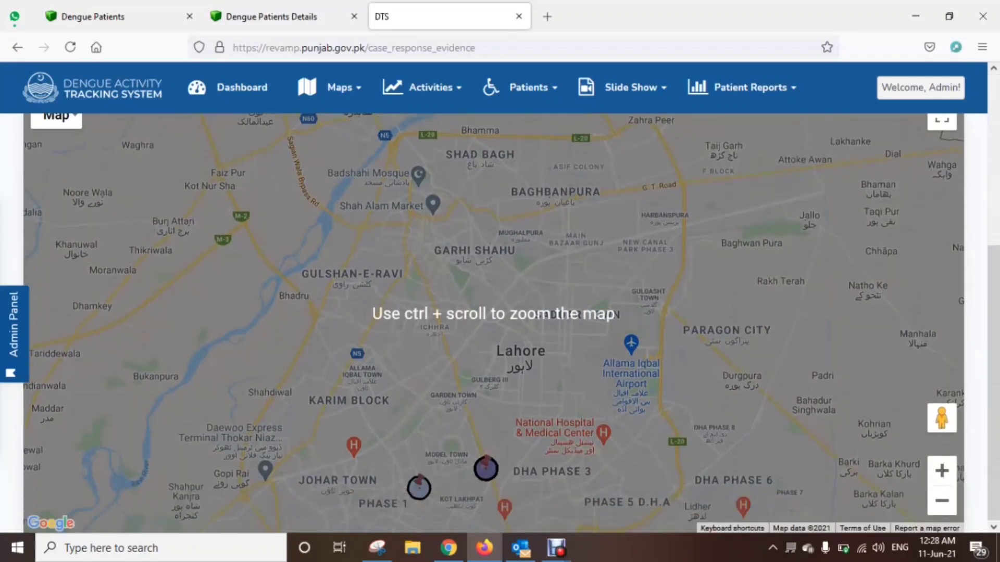
{"action": "left_click_drag", "start_coordinate": [458, 437], "coordinate": [524, 211]}
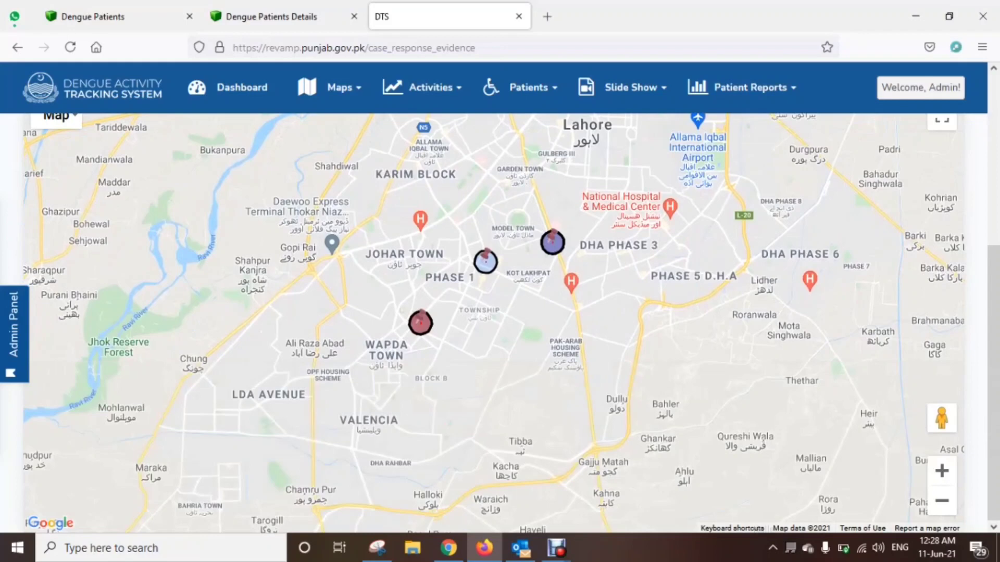
{"action": "scroll", "coordinate": [542, 265], "scroll_direction": "up", "scroll_amount": 2}
{"action": "left_click_drag", "start_coordinate": [542, 266], "coordinate": [535, 381]}
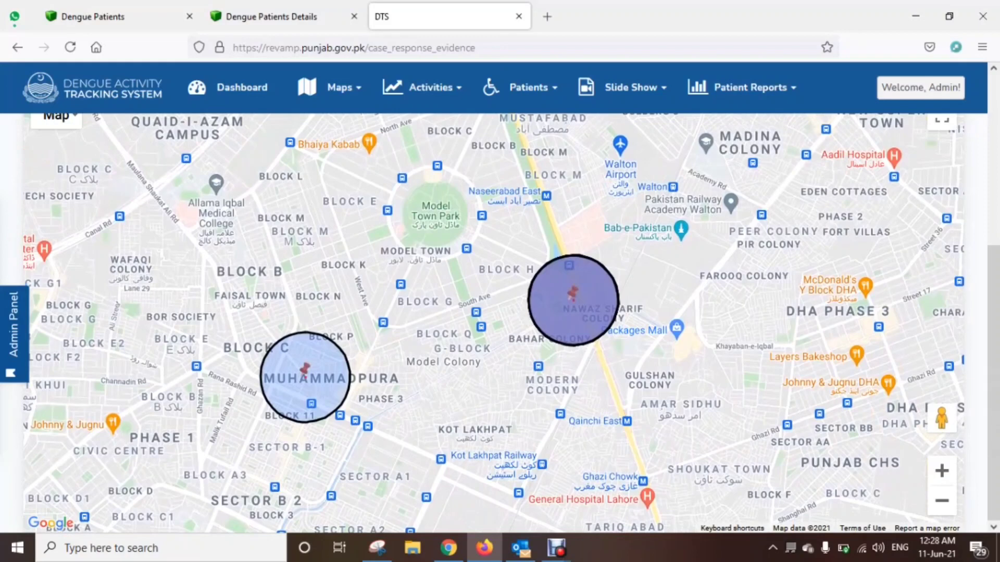
{"action": "left_click", "coordinate": [573, 293]}
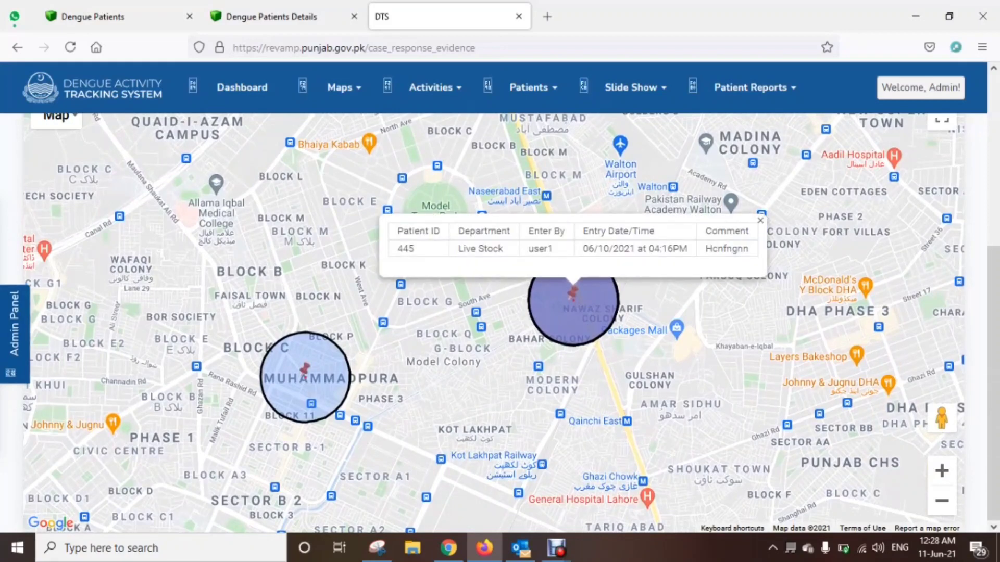
{"action": "left_click_drag", "start_coordinate": [409, 248], "coordinate": [732, 248]}
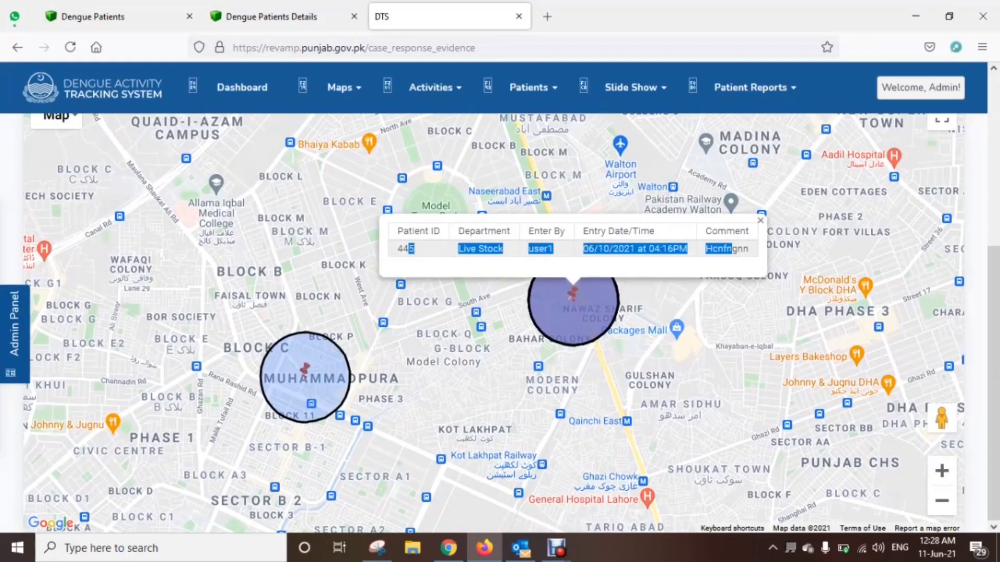
Step: Open the Heat Map and view its department filter options
{"action": "mouse_move", "coordinate": [339, 87]}
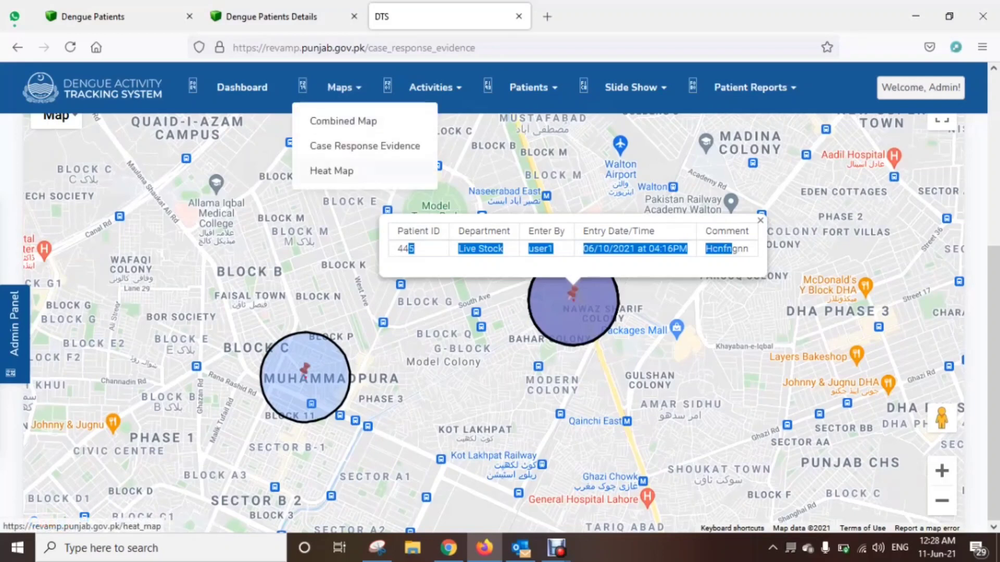
{"action": "left_click", "coordinate": [331, 170]}
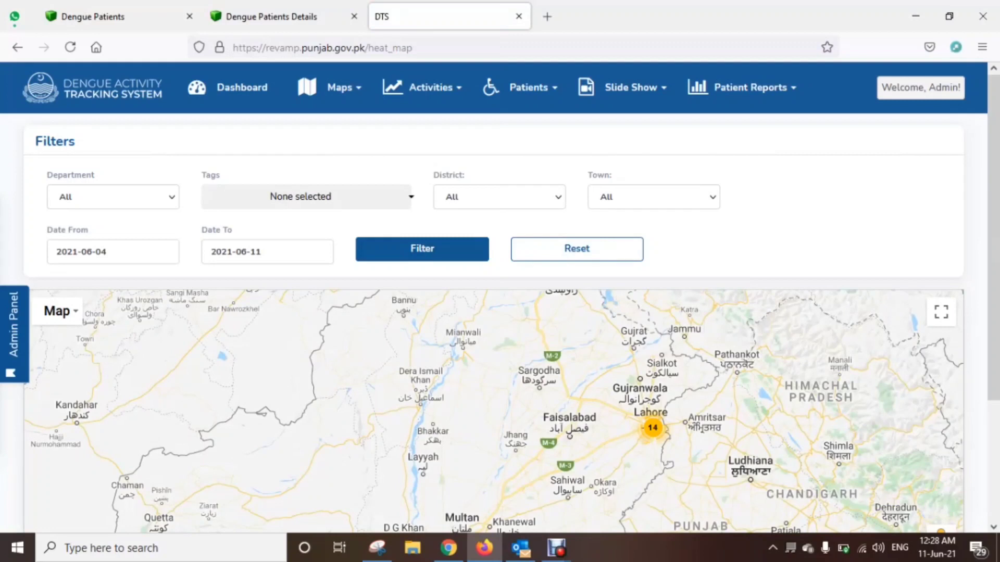
{"action": "left_click", "coordinate": [112, 197]}
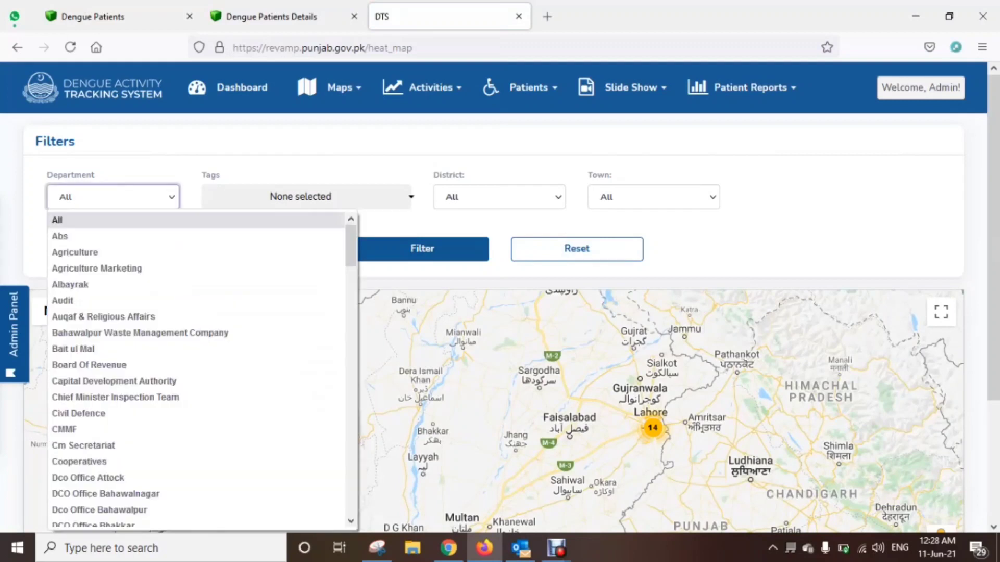
Step: Examine the Heat Map's tags and district filter options, briefly selecting and clearing the Colleges tag and leaving district at All
{"action": "left_click", "coordinate": [300, 196]}
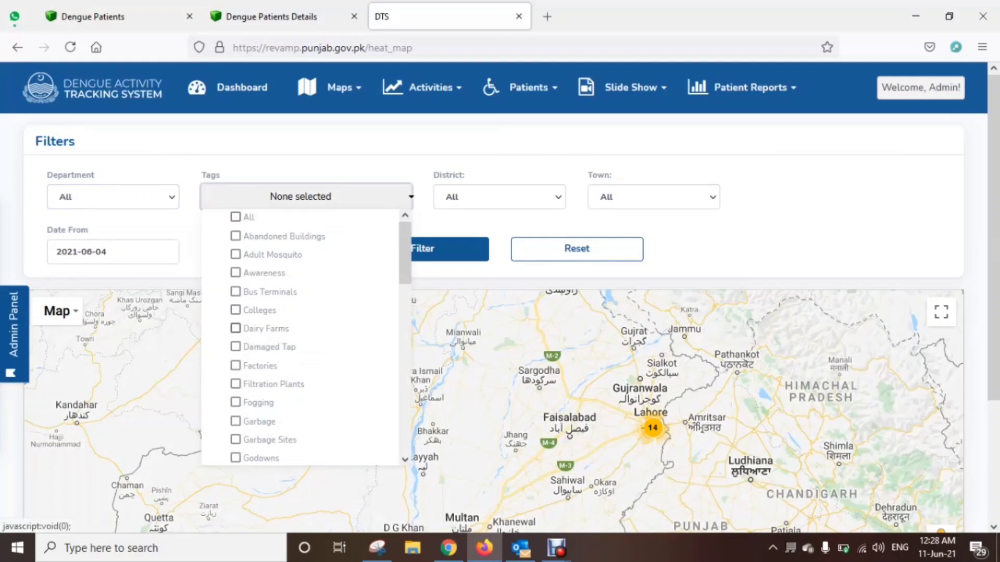
{"action": "left_click", "coordinate": [235, 309]}
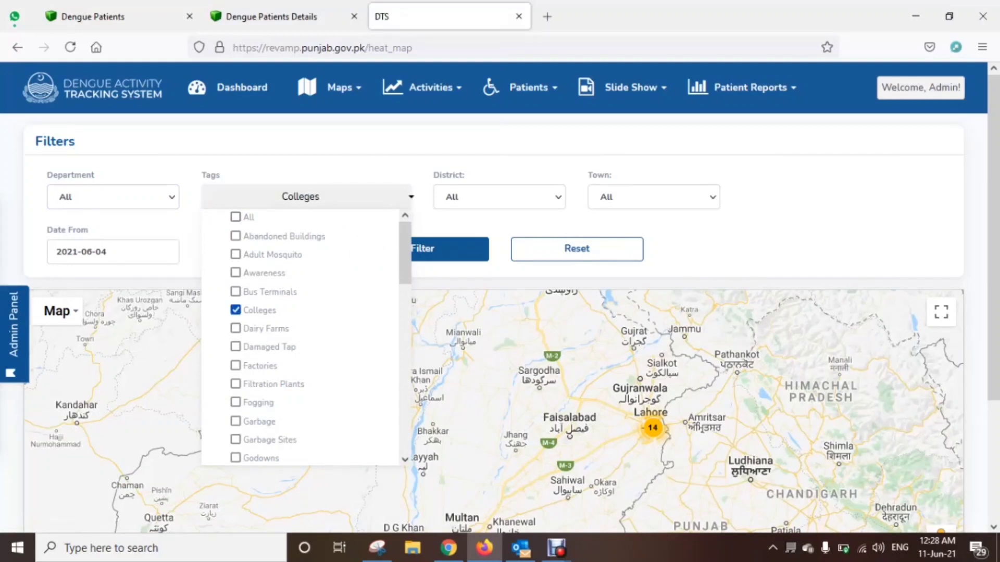
{"action": "left_click", "coordinate": [235, 310]}
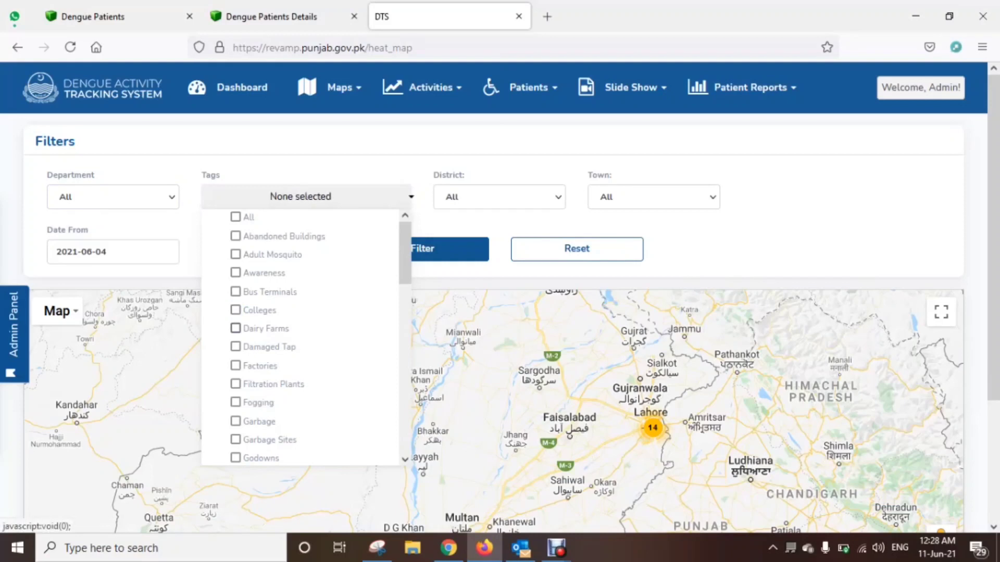
{"action": "scroll", "coordinate": [261, 312], "scroll_direction": "down", "scroll_amount": 8}
{"action": "scroll", "coordinate": [236, 317], "scroll_direction": "down", "scroll_amount": 3}
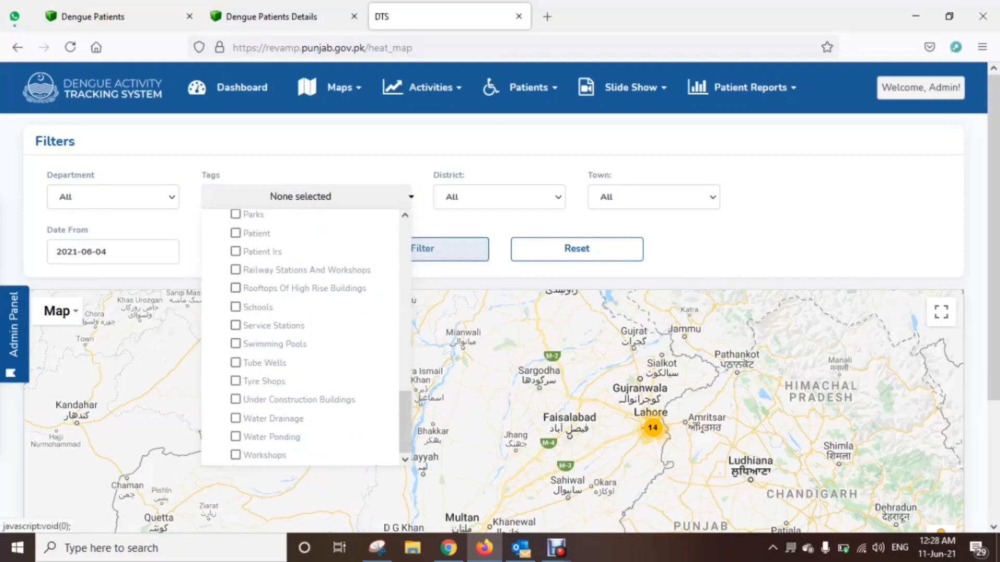
{"action": "left_click", "coordinate": [499, 197]}
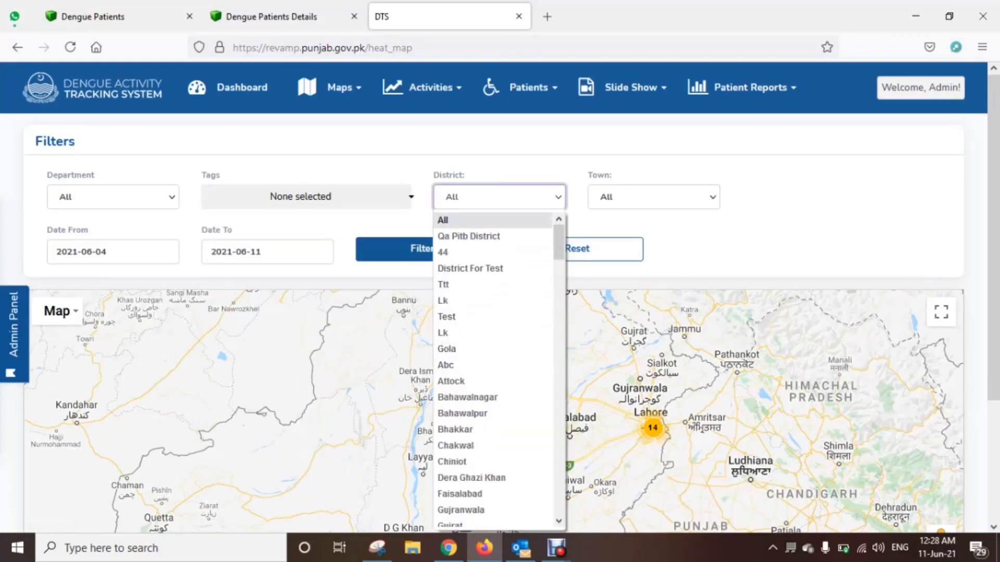
{"action": "key", "text": "Escape"}
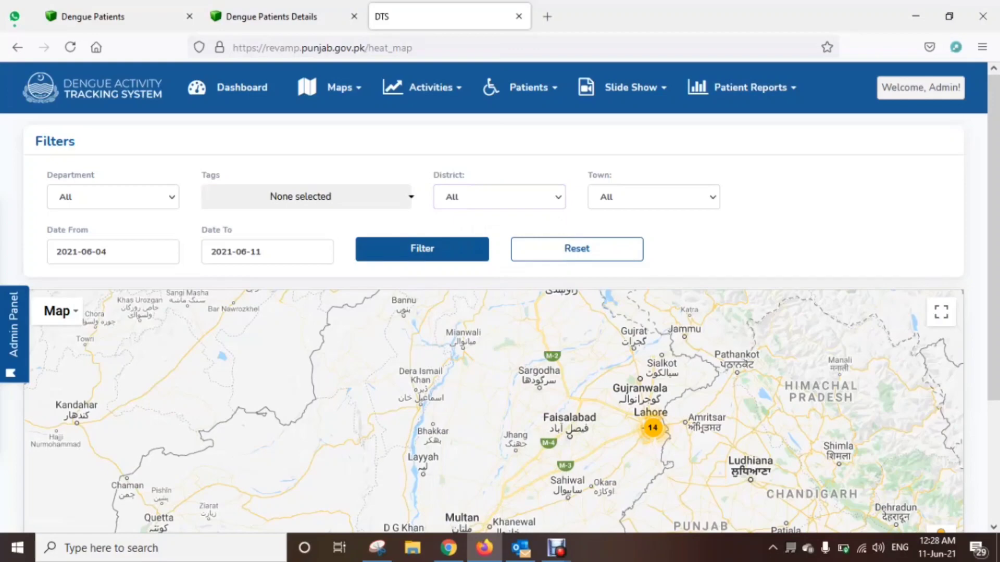
Step: Inspect the Heat Map marker at Arfa Karim Driving Center in Lahore, reading its ID, department, entered-by, entry date and comment
{"action": "scroll", "coordinate": [493, 323], "scroll_direction": "down", "scroll_amount": 3}
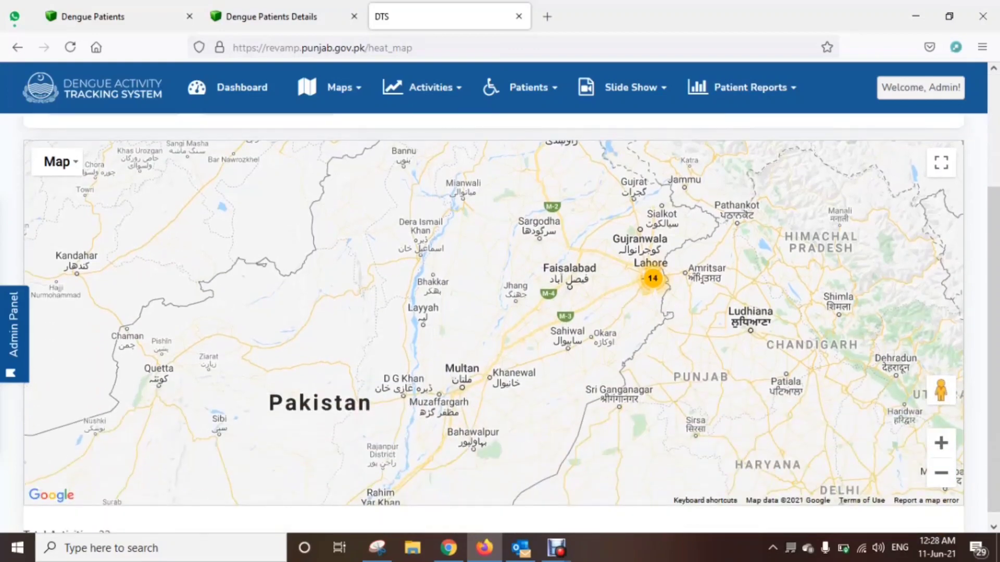
{"action": "scroll", "coordinate": [656, 279], "scroll_direction": "up", "scroll_amount": 1}
{"action": "scroll", "coordinate": [656, 279], "scroll_direction": "up", "scroll_amount": 2}
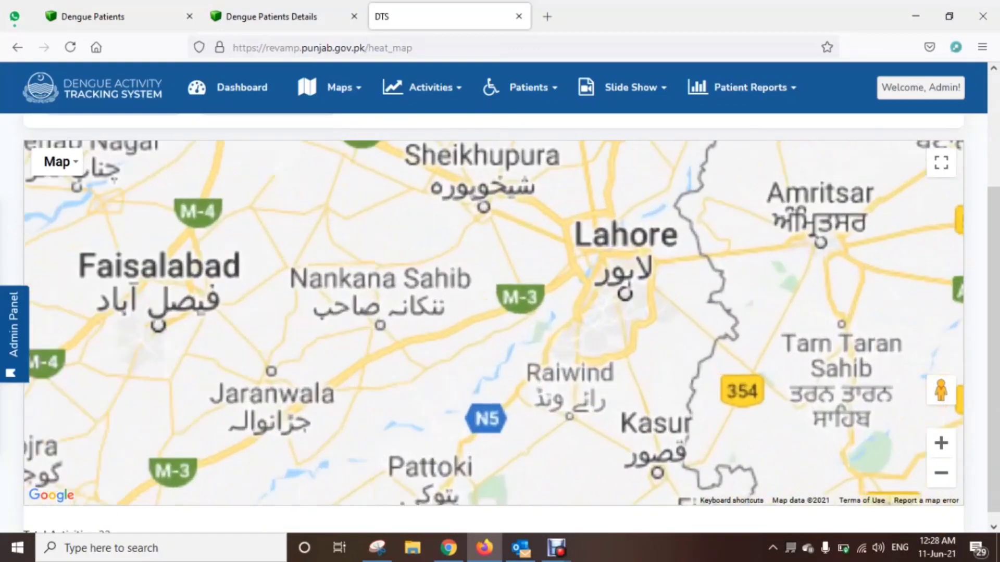
{"action": "scroll", "coordinate": [669, 288], "scroll_direction": "up", "scroll_amount": 2}
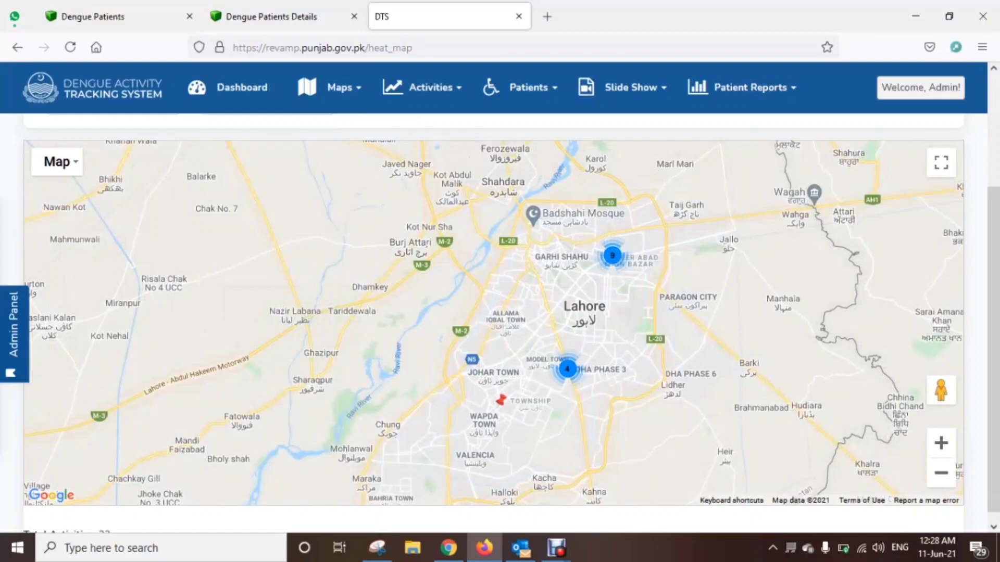
{"action": "scroll", "coordinate": [576, 383], "scroll_direction": "up", "scroll_amount": 2}
{"action": "scroll", "coordinate": [572, 364], "scroll_direction": "up", "scroll_amount": 3}
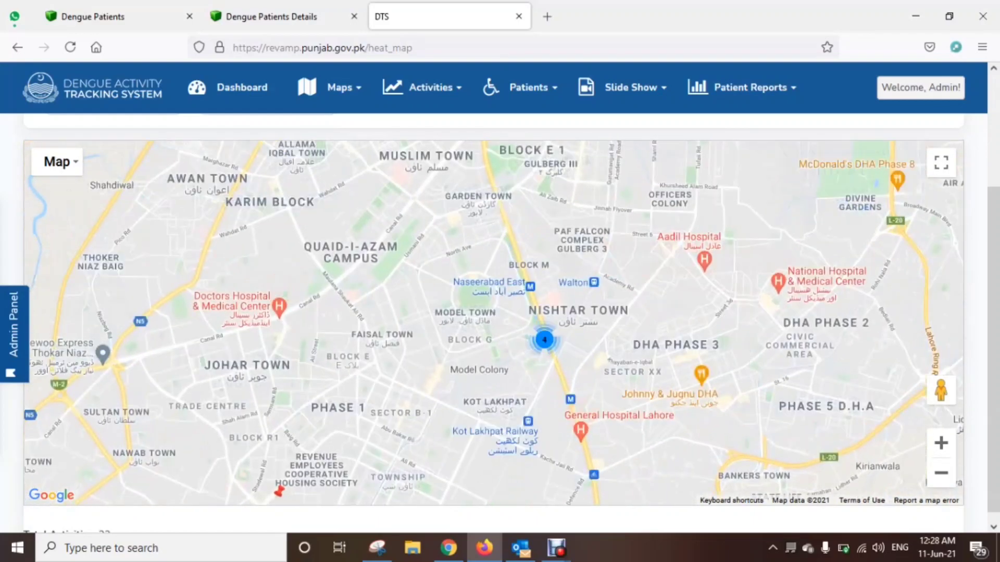
{"action": "left_click_drag", "start_coordinate": [512, 284], "coordinate": [548, 354]}
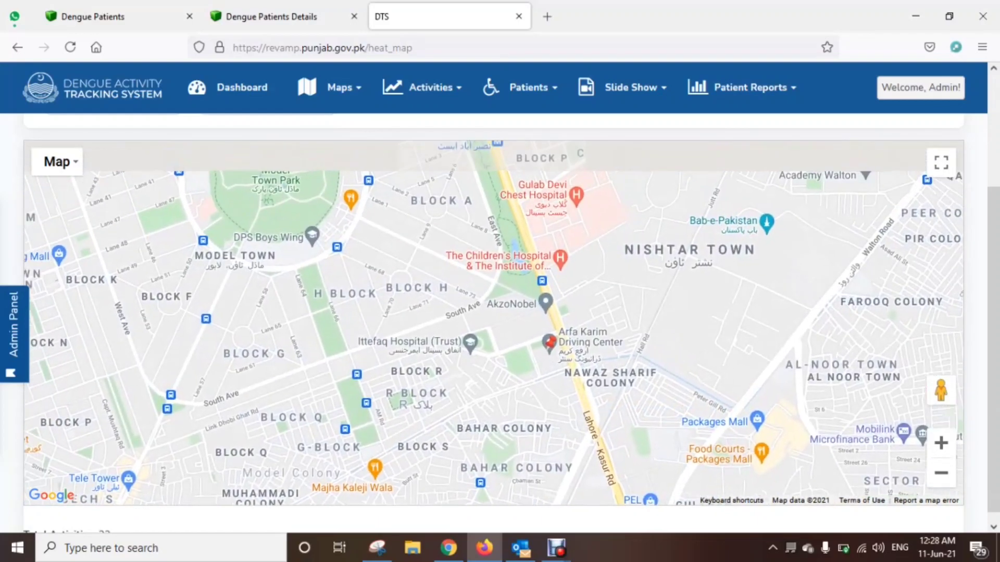
{"action": "scroll", "coordinate": [548, 355], "scroll_direction": "up", "scroll_amount": 1}
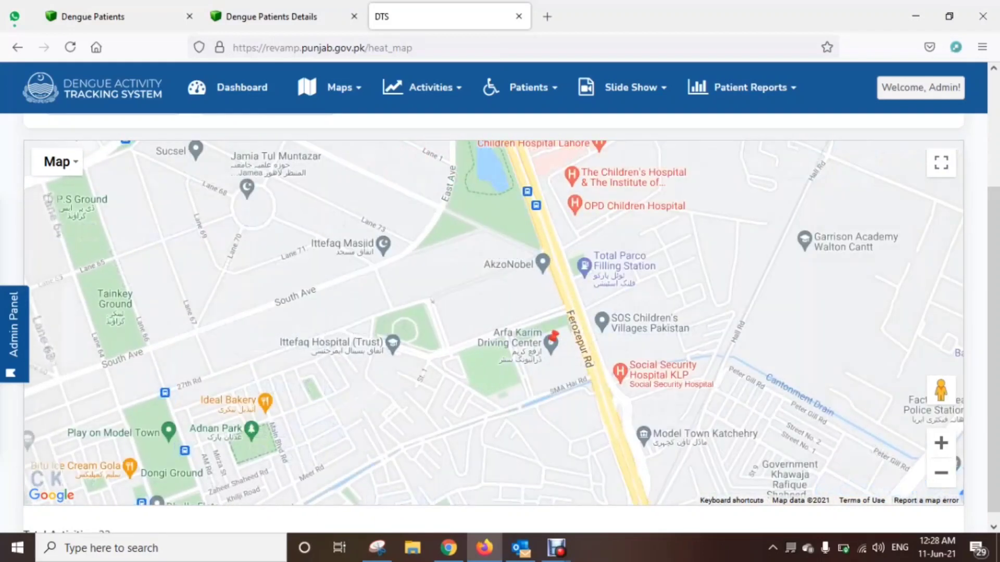
{"action": "left_click", "coordinate": [552, 336]}
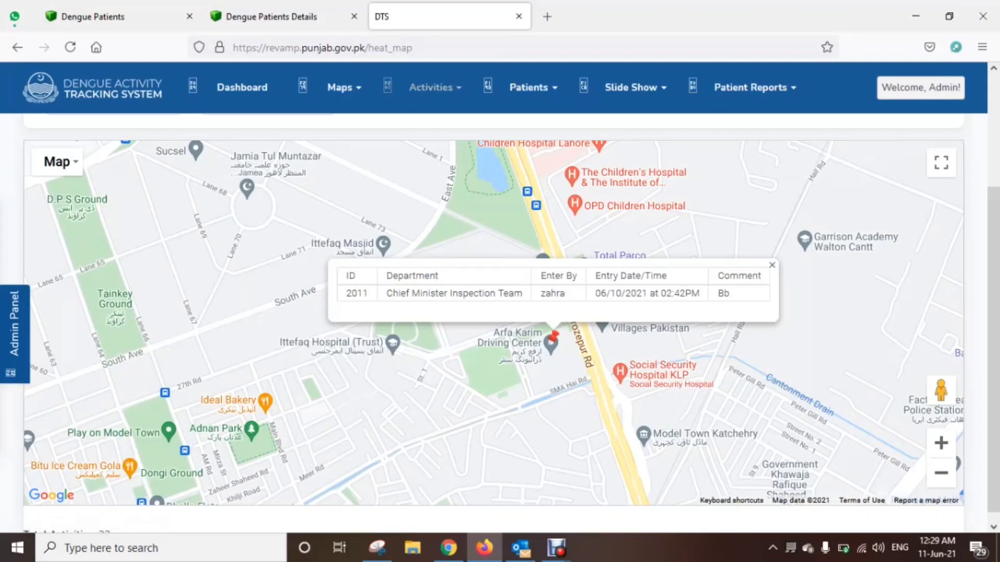
Step: Open the Patient Activity List and look through its tags and district filter options
{"action": "left_click", "coordinate": [430, 87]}
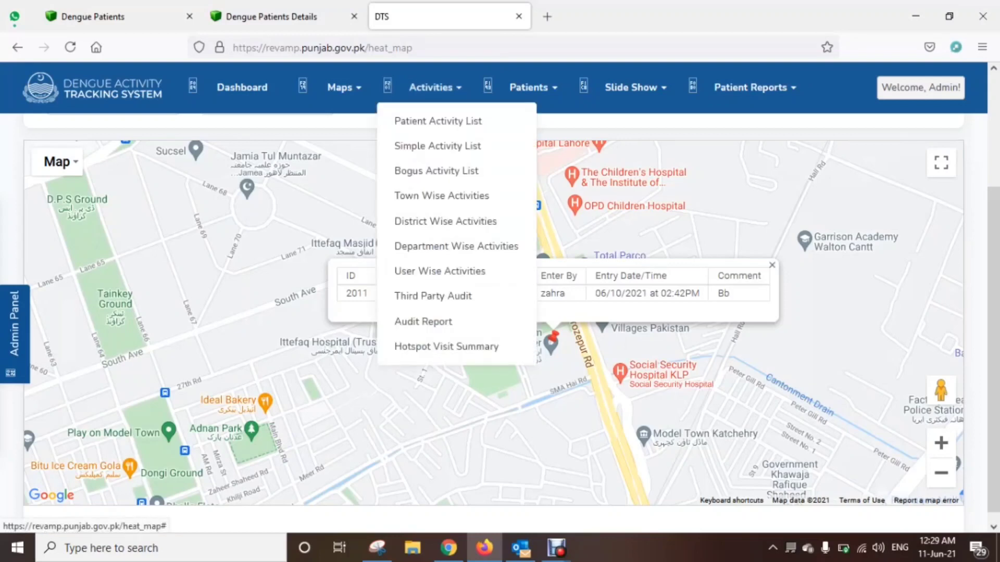
{"action": "left_click", "coordinate": [437, 120]}
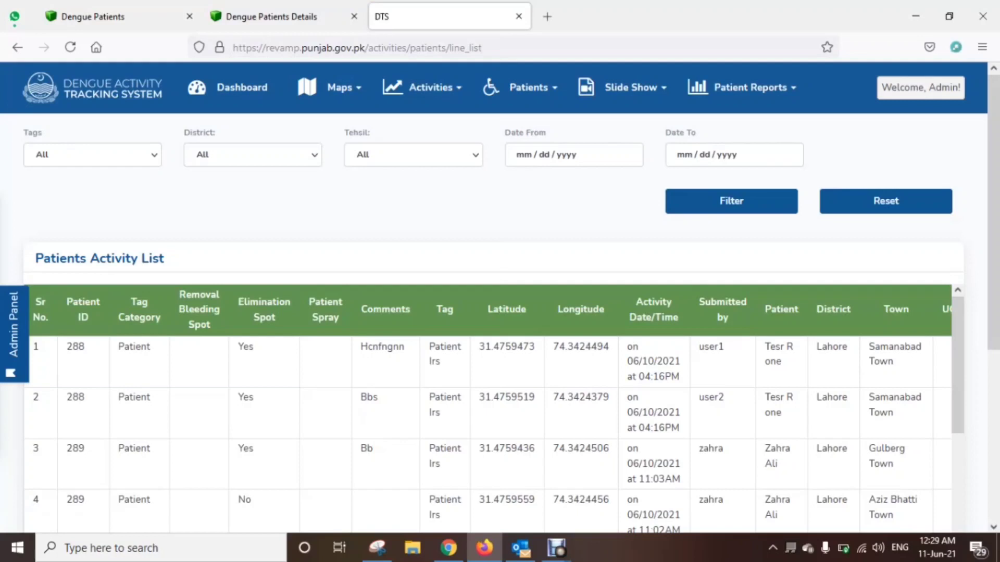
{"action": "left_click", "coordinate": [93, 155]}
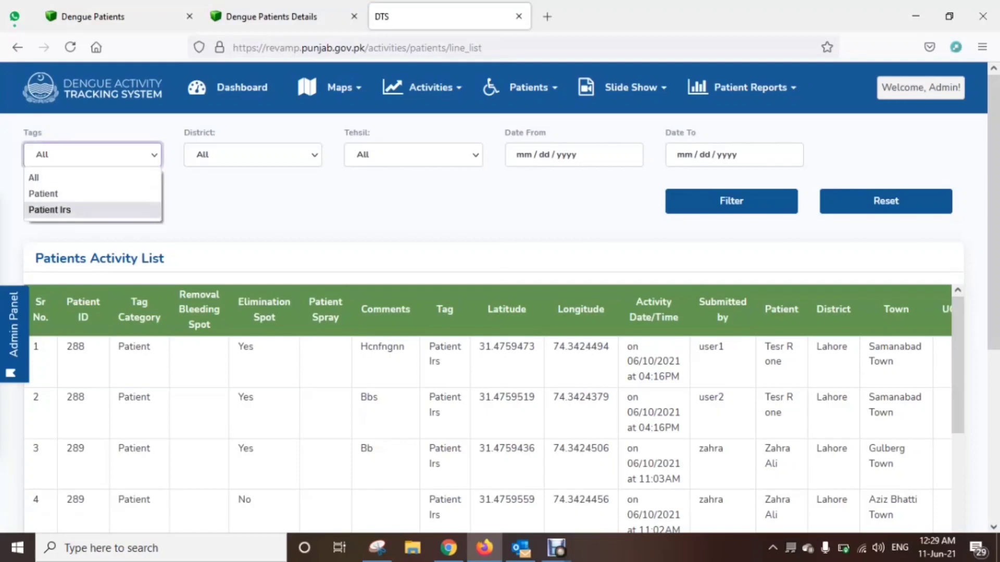
{"action": "left_click", "coordinate": [252, 154]}
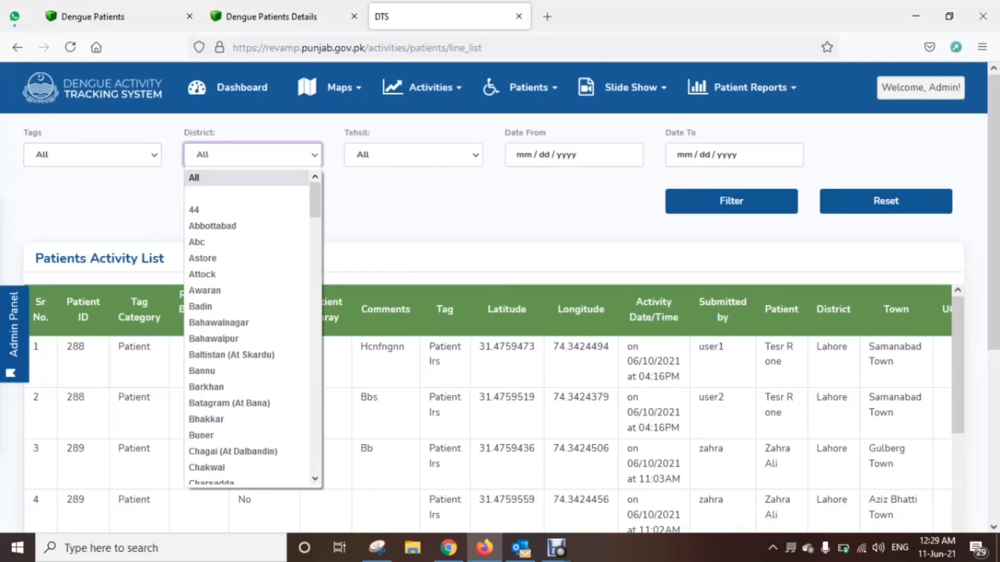
Step: Review the Patients Activity List table across all columns, through to patient place and the before and after pictures
{"action": "scroll", "coordinate": [500, 312], "scroll_direction": "down", "scroll_amount": 3}
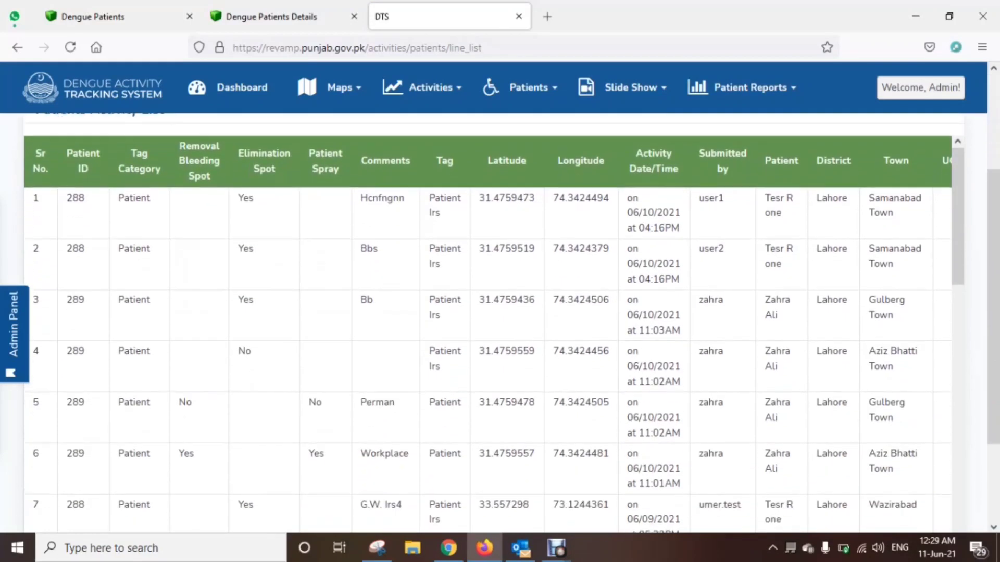
{"action": "left_click_drag", "start_coordinate": [33, 198], "coordinate": [953, 107]}
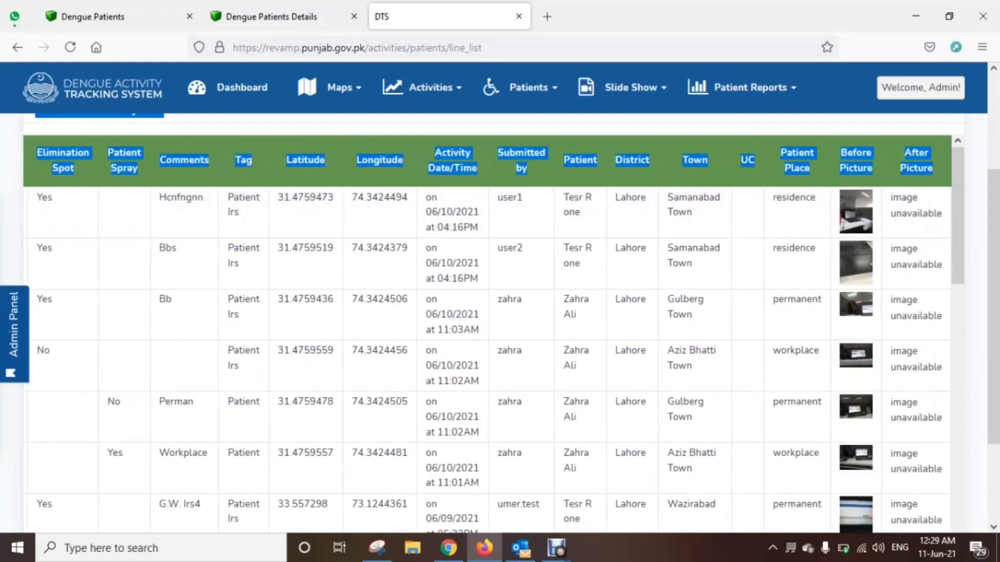
{"action": "left_click", "coordinate": [487, 161]}
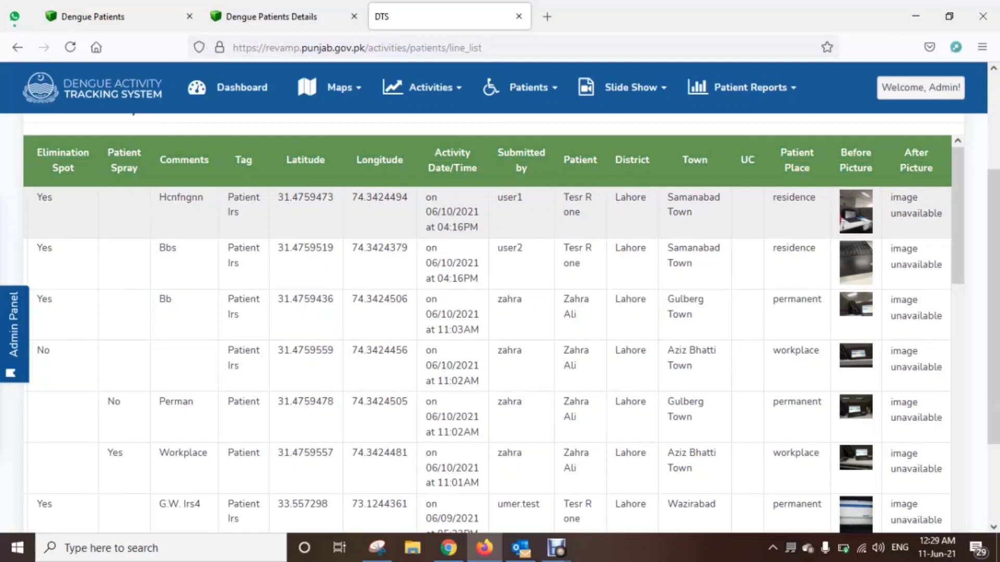
Step: Examine the Patient Place values in the Patients Activity List, comparing the residence, permanent and workplace entries
{"action": "left_click_drag", "start_coordinate": [789, 198], "coordinate": [806, 197]}
{"action": "left_click_drag", "start_coordinate": [796, 299], "coordinate": [812, 300]}
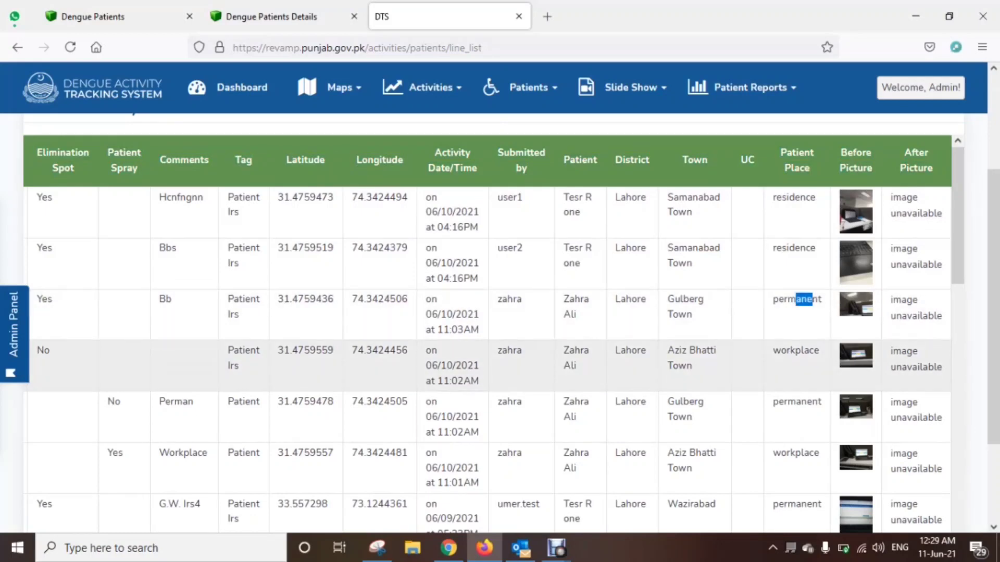
{"action": "left_click_drag", "start_coordinate": [786, 350], "coordinate": [813, 350]}
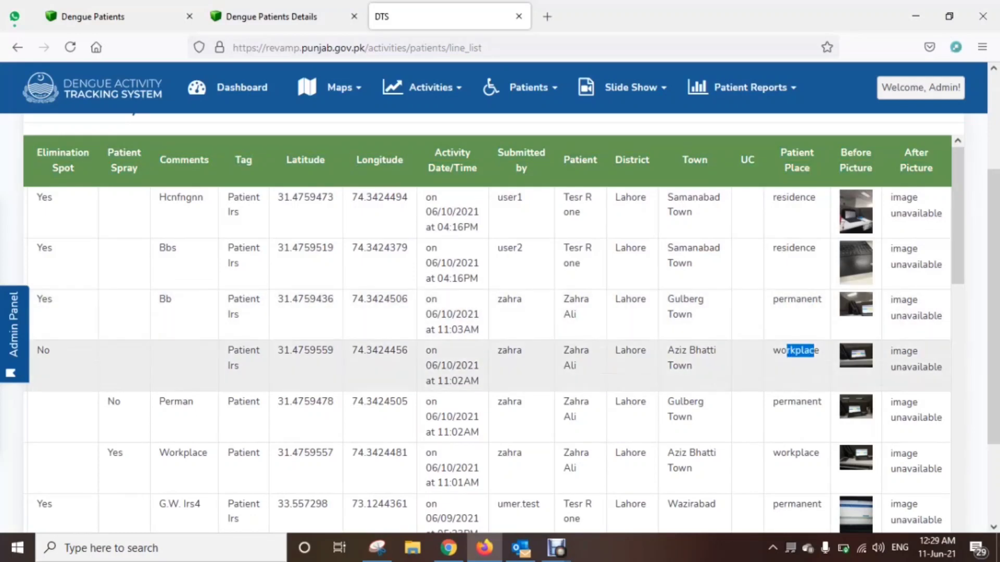
{"action": "scroll", "coordinate": [499, 323], "scroll_direction": "up", "scroll_amount": 3}
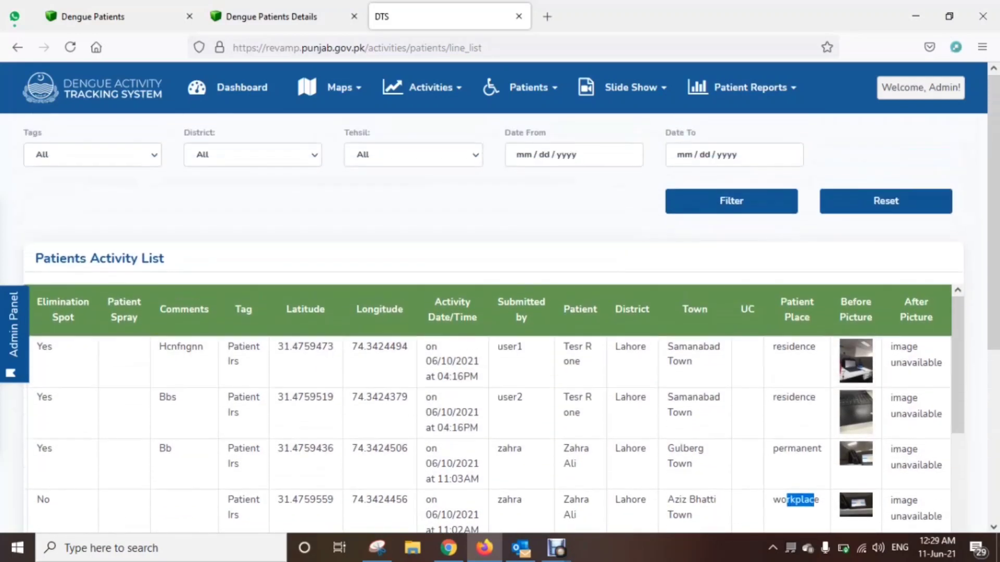
Step: Open the Simple Activity List and look through its tags, district and tehsil filter options
{"action": "left_click", "coordinate": [434, 88]}
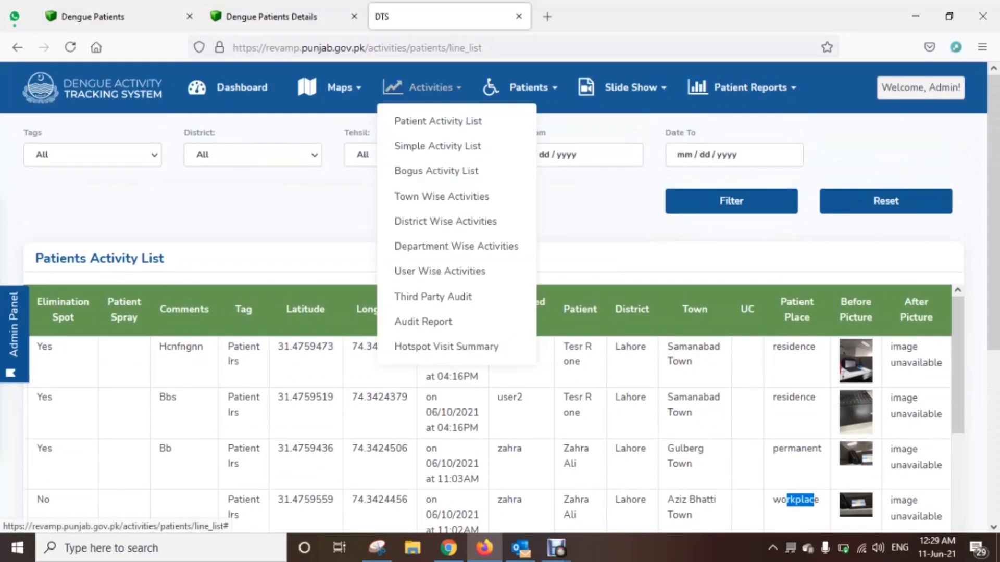
{"action": "left_click", "coordinate": [437, 146]}
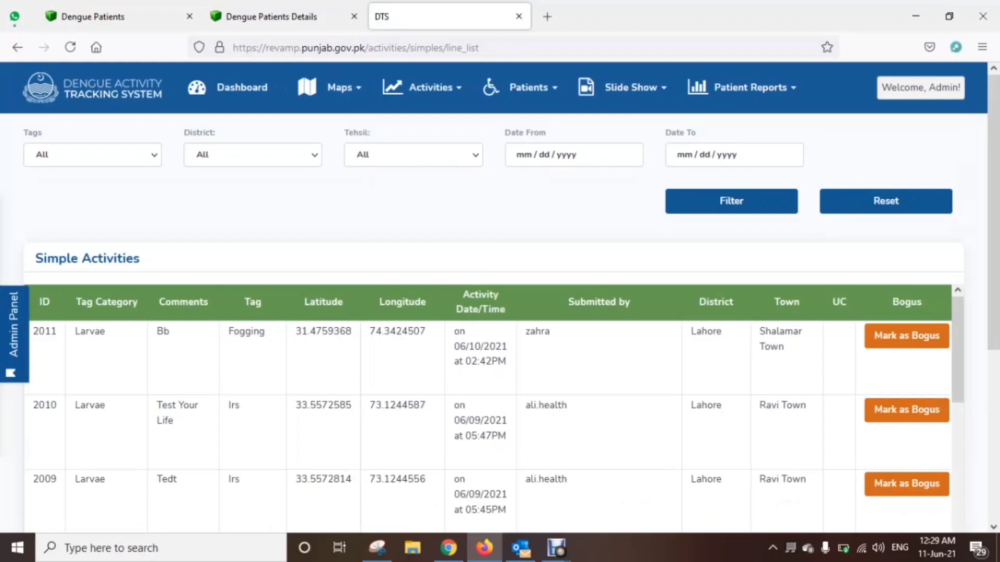
{"action": "left_click", "coordinate": [92, 155]}
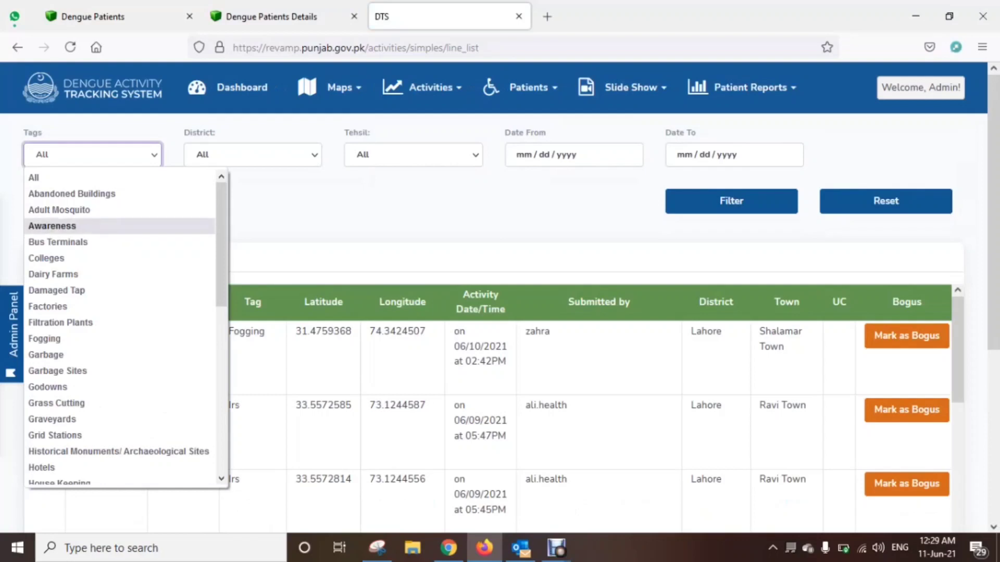
{"action": "left_click", "coordinate": [252, 155]}
{"action": "left_click", "coordinate": [253, 154]}
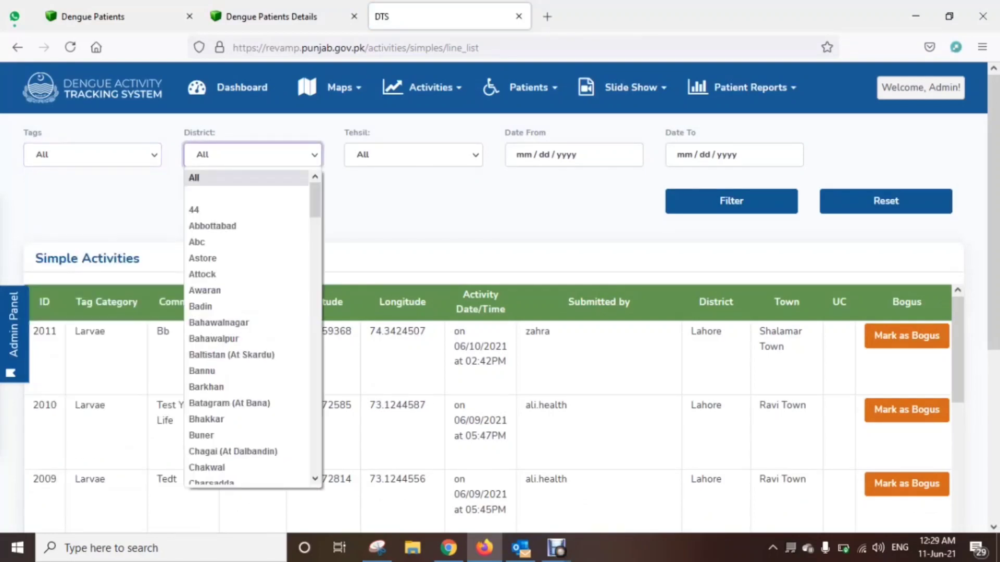
{"action": "left_click", "coordinate": [412, 155]}
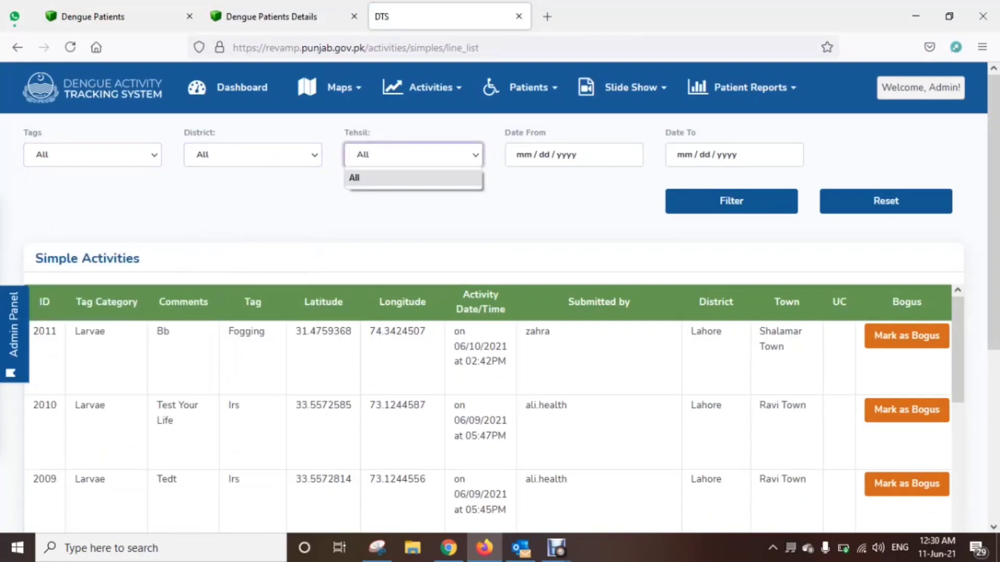
Step: Review the Simple Activities table across all columns, including the bogus marking and the before and after pictures
{"action": "scroll", "coordinate": [413, 179], "scroll_direction": "down", "scroll_amount": 3}
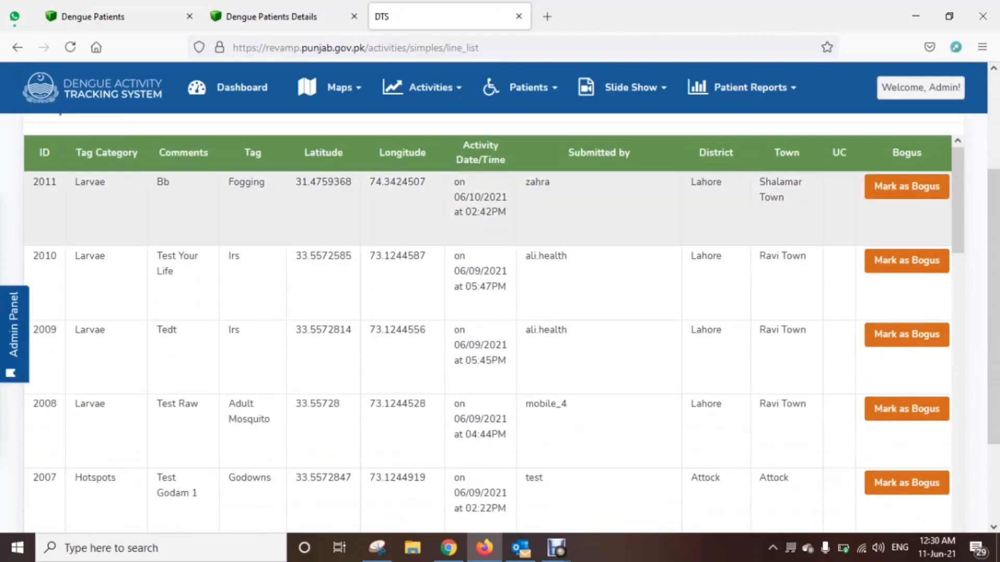
{"action": "left_click_drag", "start_coordinate": [53, 182], "coordinate": [784, 198]}
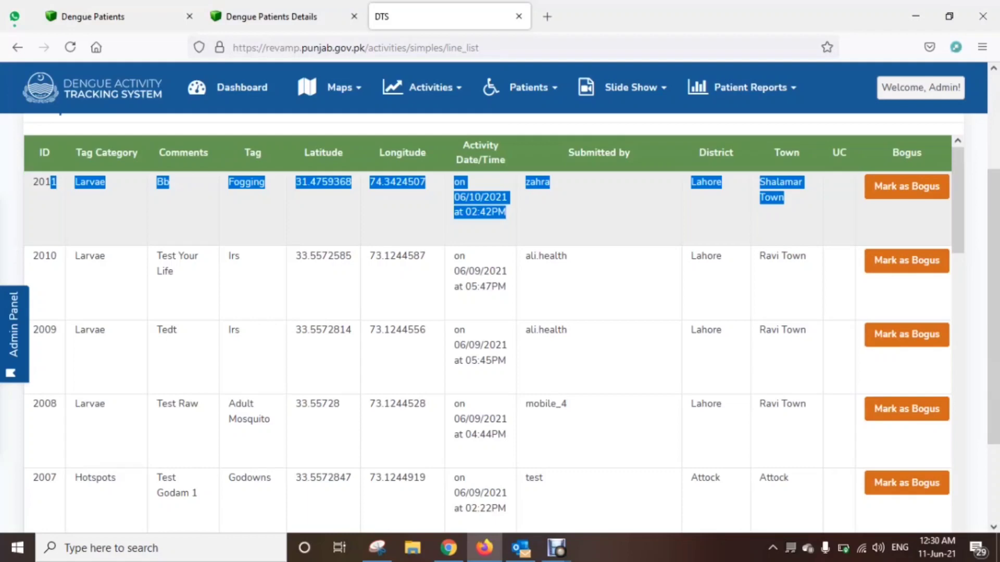
{"action": "scroll", "coordinate": [488, 333], "scroll_direction": "down", "scroll_amount": 6}
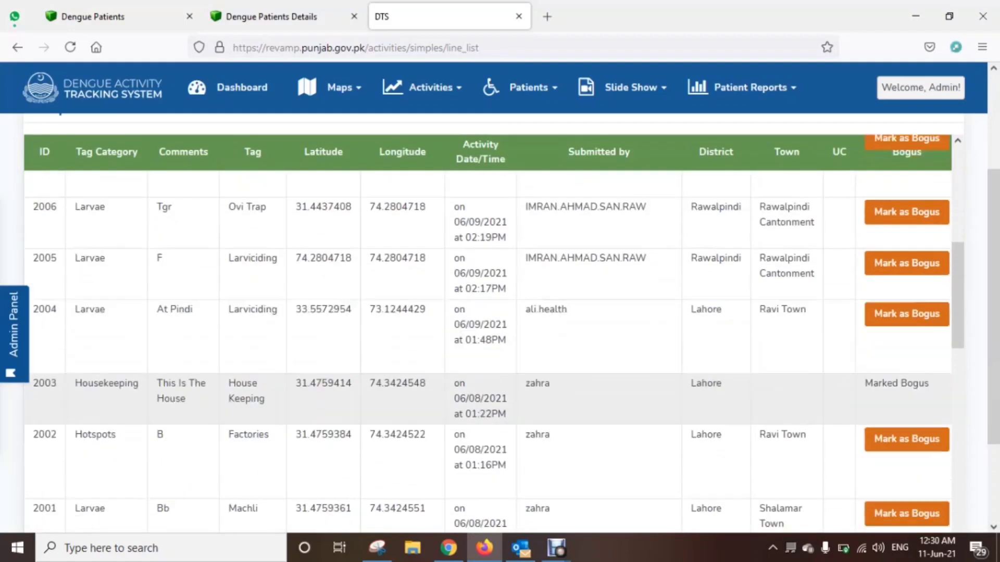
{"action": "scroll", "coordinate": [487, 333], "scroll_direction": "down", "scroll_amount": 5}
{"action": "scroll", "coordinate": [488, 334], "scroll_direction": "right", "scroll_amount": 3}
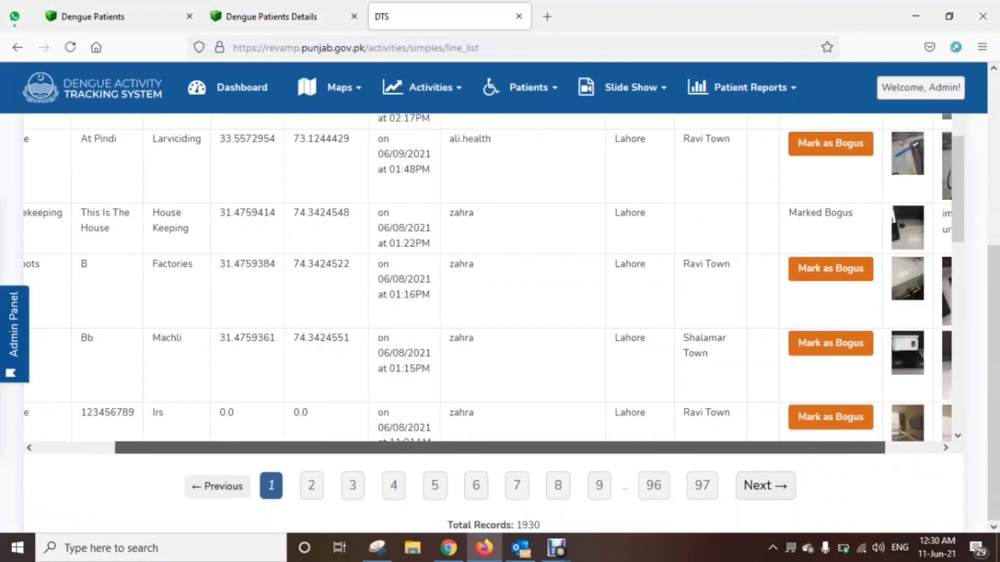
{"action": "scroll", "coordinate": [487, 333], "scroll_direction": "right", "scroll_amount": 2}
{"action": "scroll", "coordinate": [488, 333], "scroll_direction": "up", "scroll_amount": 12}
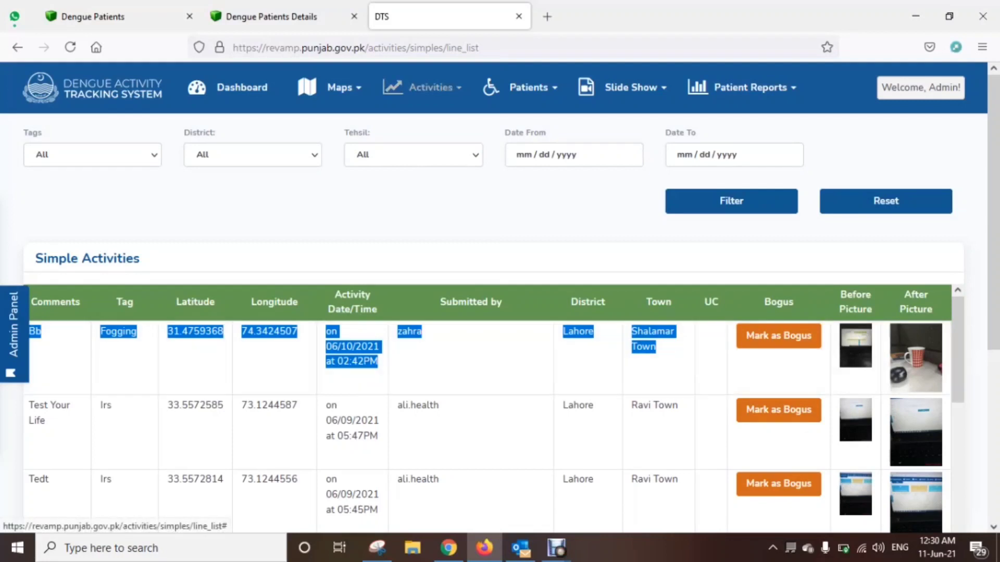
Step: Open the Bogus Activity List and read its first record across all columns
{"action": "left_click", "coordinate": [422, 87]}
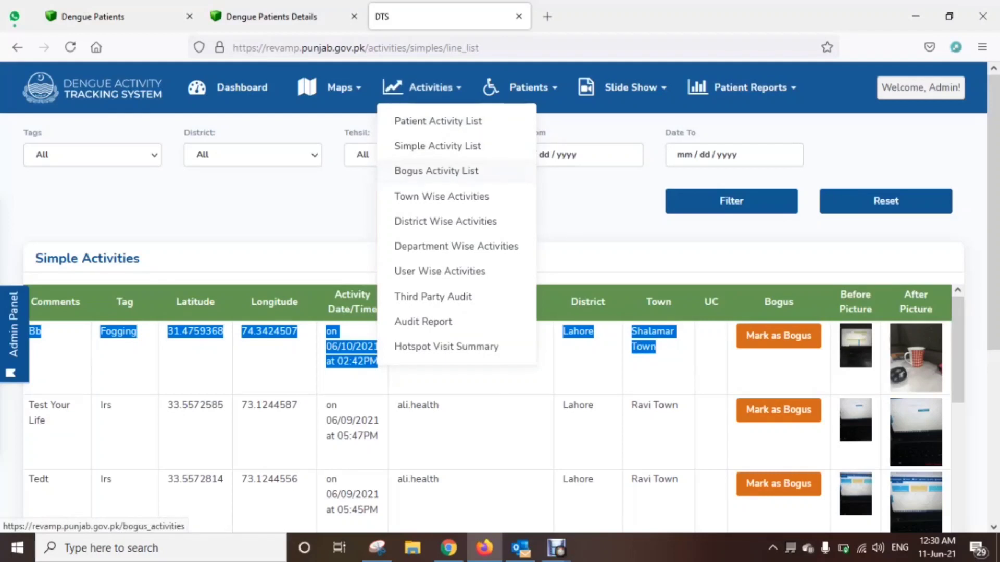
{"action": "left_click", "coordinate": [437, 171]}
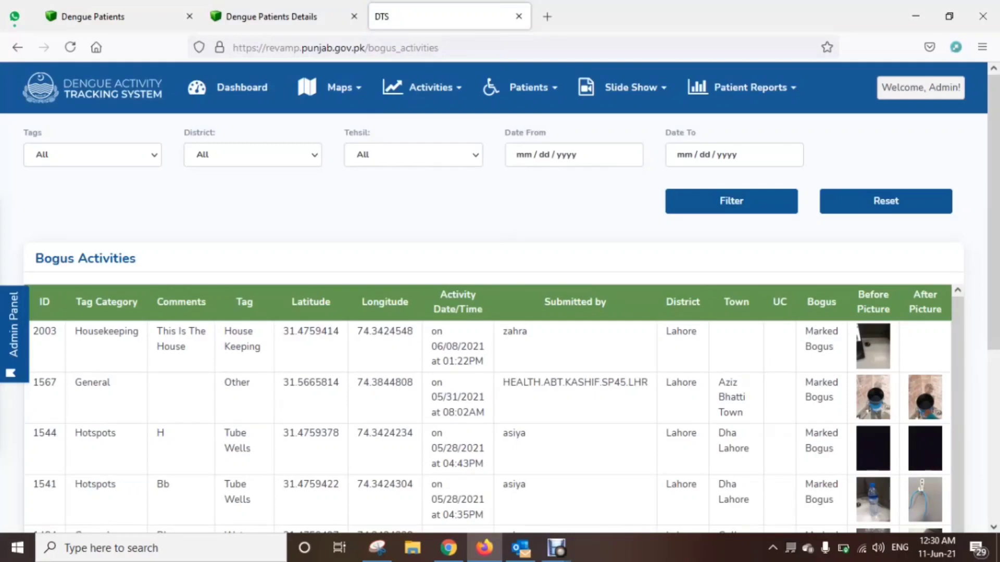
{"action": "scroll", "coordinate": [488, 208], "scroll_direction": "down", "scroll_amount": 3}
{"action": "left_click_drag", "start_coordinate": [51, 182], "coordinate": [885, 203]}
{"action": "scroll", "coordinate": [488, 323], "scroll_direction": "up", "scroll_amount": 3}
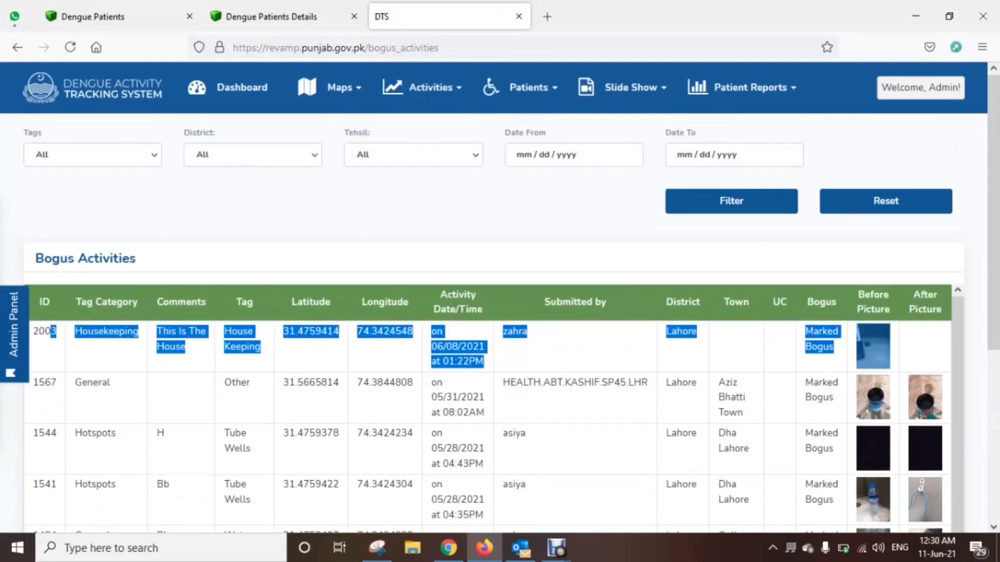
Step: Open the Town Wise Activities summary and look at its district filter options
{"action": "left_click", "coordinate": [430, 88]}
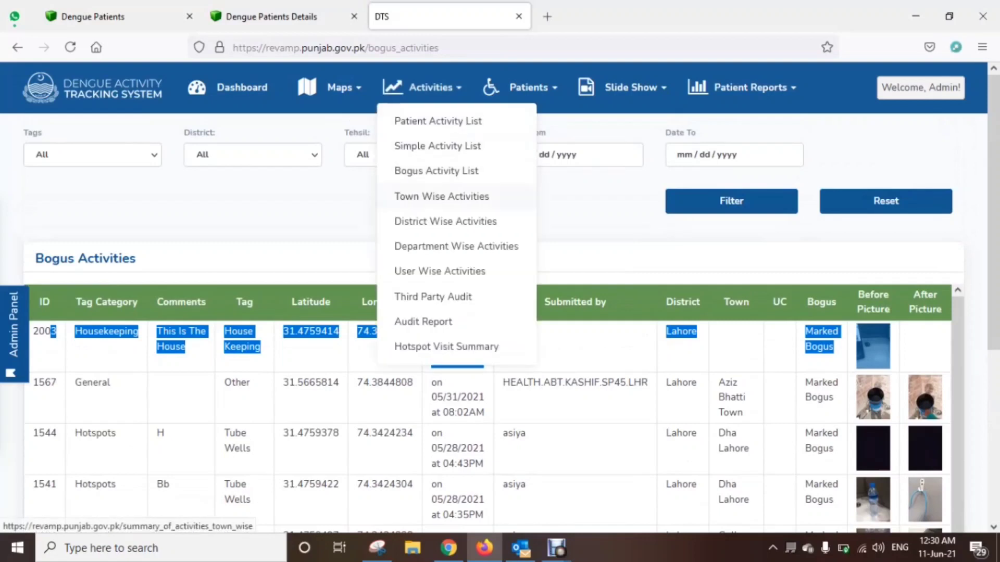
{"action": "left_click", "coordinate": [442, 194]}
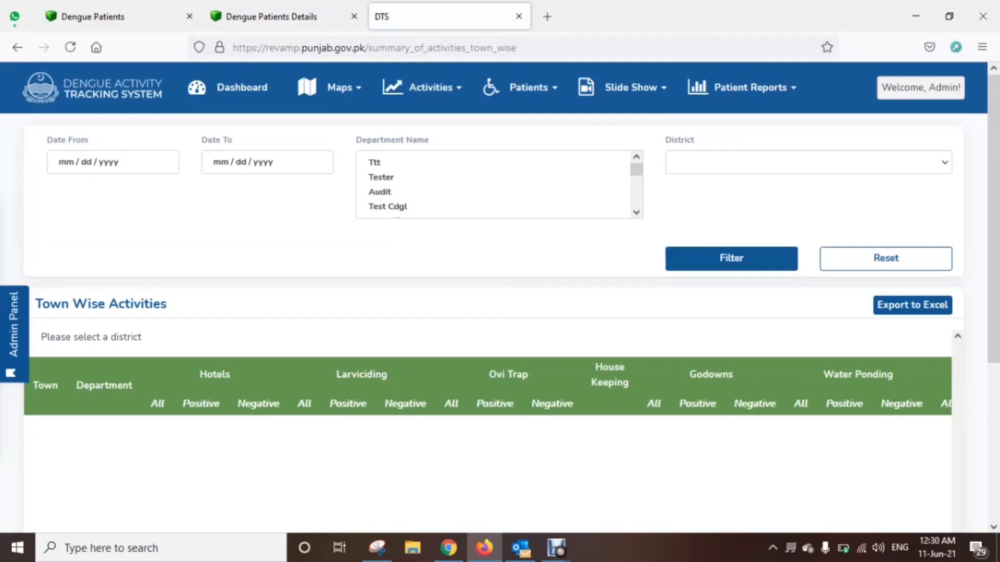
{"action": "left_click", "coordinate": [807, 162]}
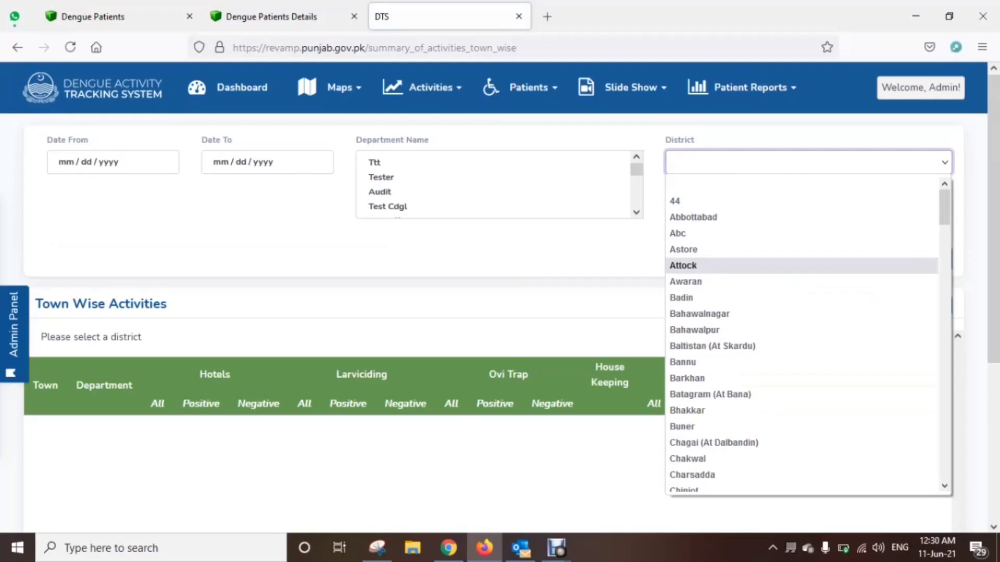
Step: Select the departments from Ttt through Environment in the Town Wise Activities filter
{"action": "left_click", "coordinate": [493, 162]}
{"action": "left_click", "coordinate": [492, 177], "text": "ctrl"}
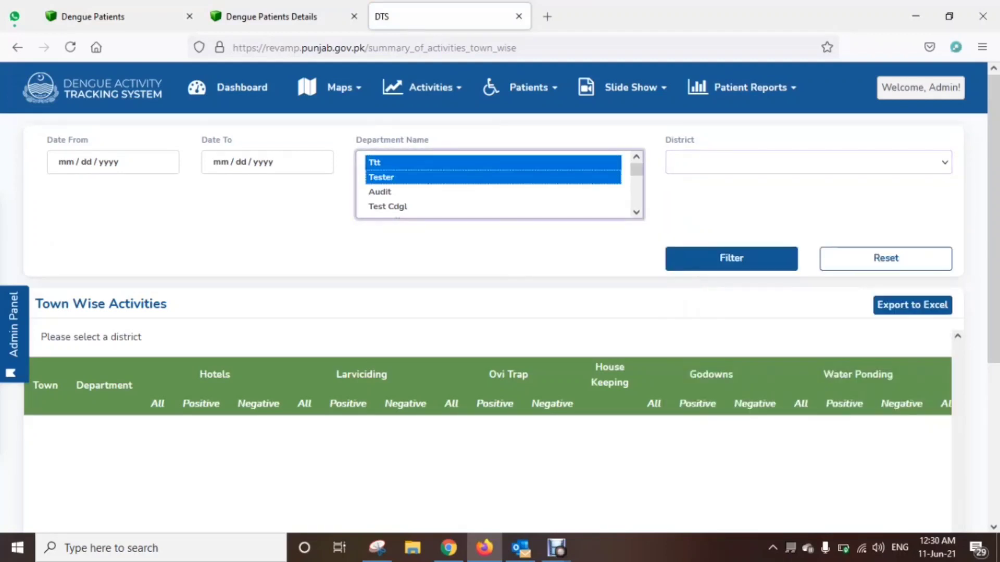
{"action": "key", "text": "shift+Down"}
{"action": "key", "text": "shift+Down"}
{"action": "key", "text": "shift+Down"}
{"action": "key", "text": "shift+Down"}
{"action": "key", "text": "shift+Down"}
{"action": "key", "text": "shift+Down"}
{"action": "key", "text": "shift+Down"}
{"action": "key", "text": "shift+Down"}
{"action": "key", "text": "shift+Down"}
{"action": "key", "text": "shift+Down"}
{"action": "key", "text": "shift+Down"}
{"action": "key", "text": "shift+Down"}
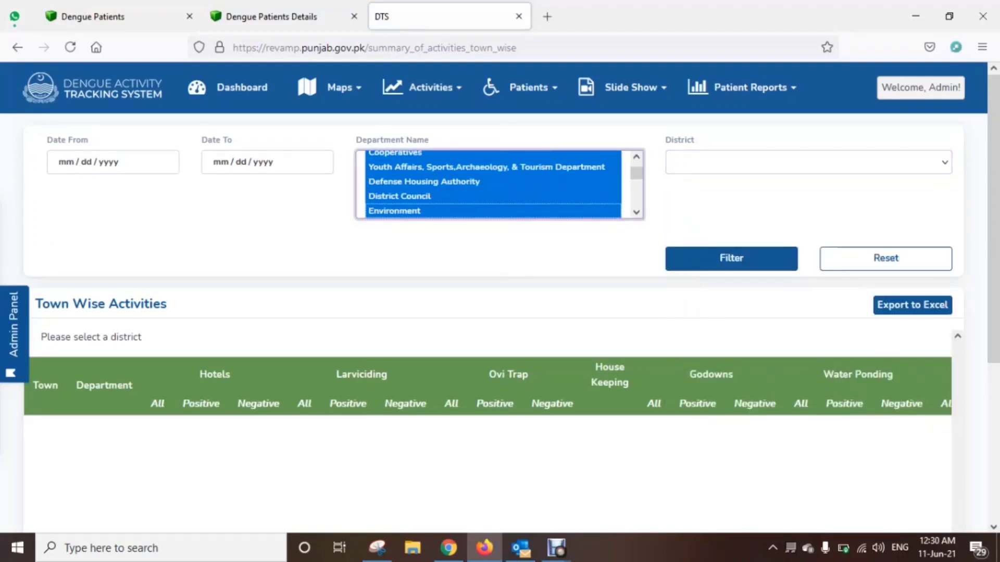
Step: Set the Town Wise Activities date range from 06/01/2021 to 06/11/2021
{"action": "left_click", "coordinate": [112, 162]}
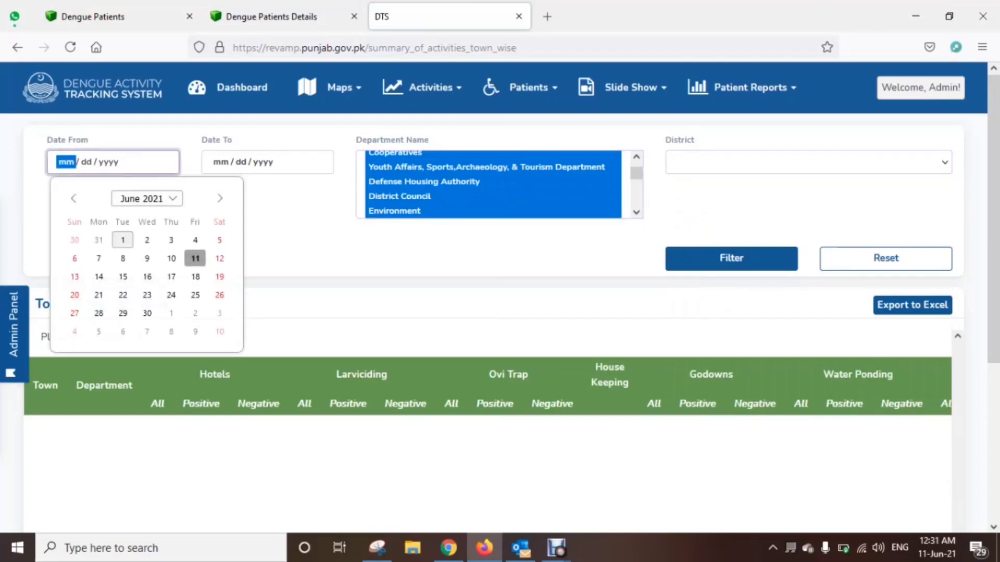
{"action": "left_click", "coordinate": [122, 240]}
{"action": "left_click", "coordinate": [263, 162]}
{"action": "left_click", "coordinate": [349, 258]}
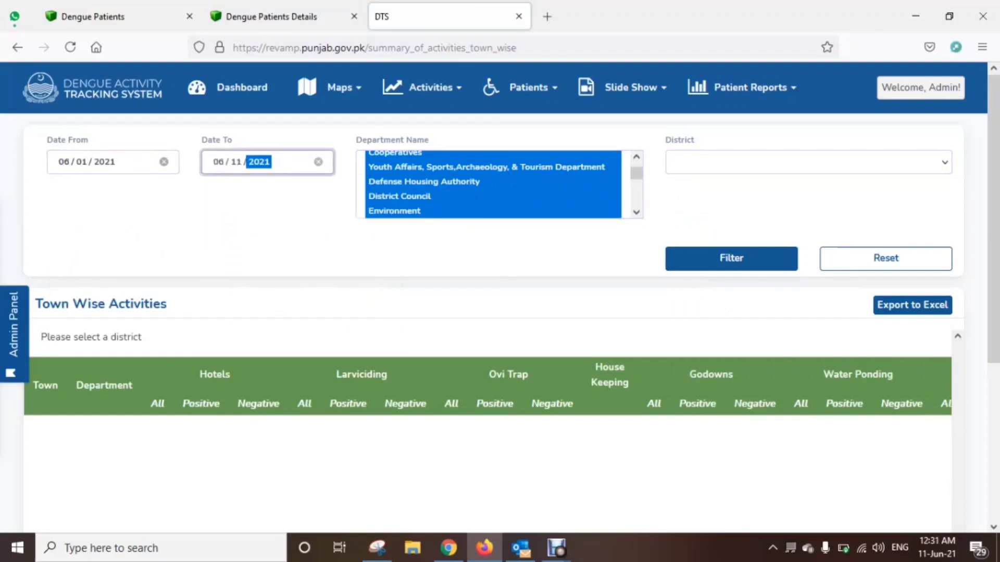
Step: Set the district to Lahore and apply the Town Wise Activities filter
{"action": "left_click", "coordinate": [807, 162]}
{"action": "key", "text": "l"}
{"action": "key", "text": "Return"}
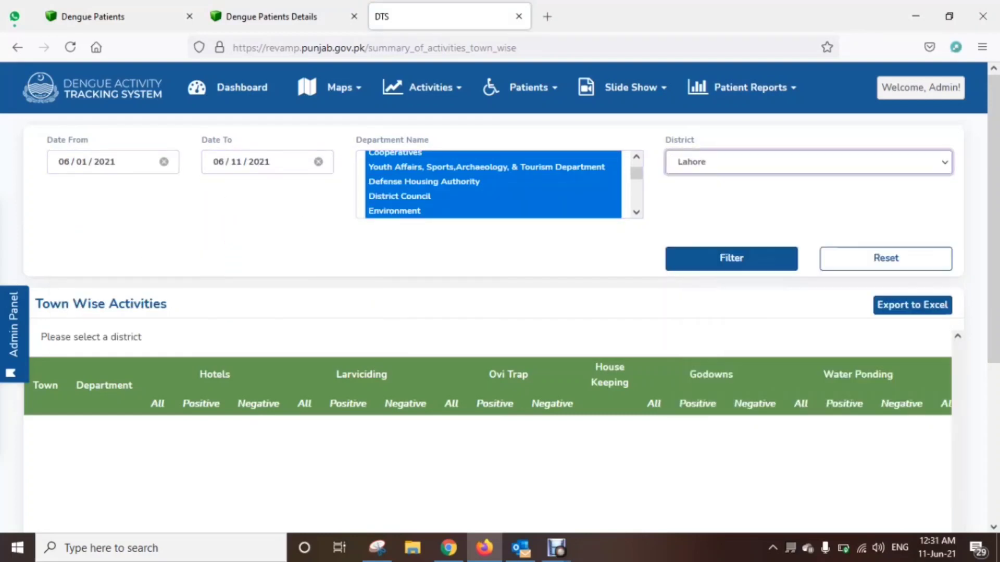
{"action": "left_click", "coordinate": [731, 259]}
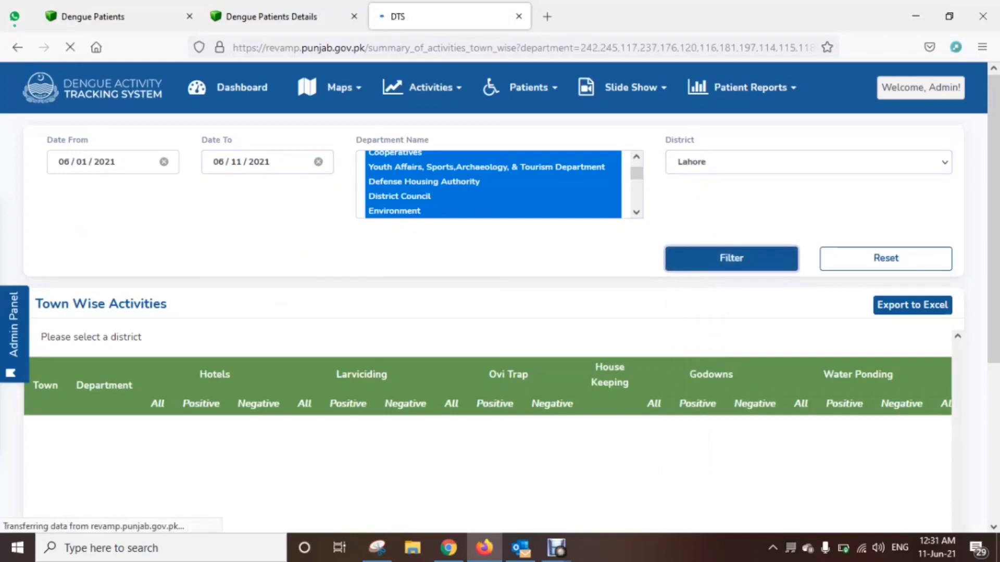
Step: Review the filtered Town Wise Activities table by town, department and the all, positive and negative counts of each tag
{"action": "scroll", "coordinate": [500, 308], "scroll_direction": "down", "scroll_amount": 4}
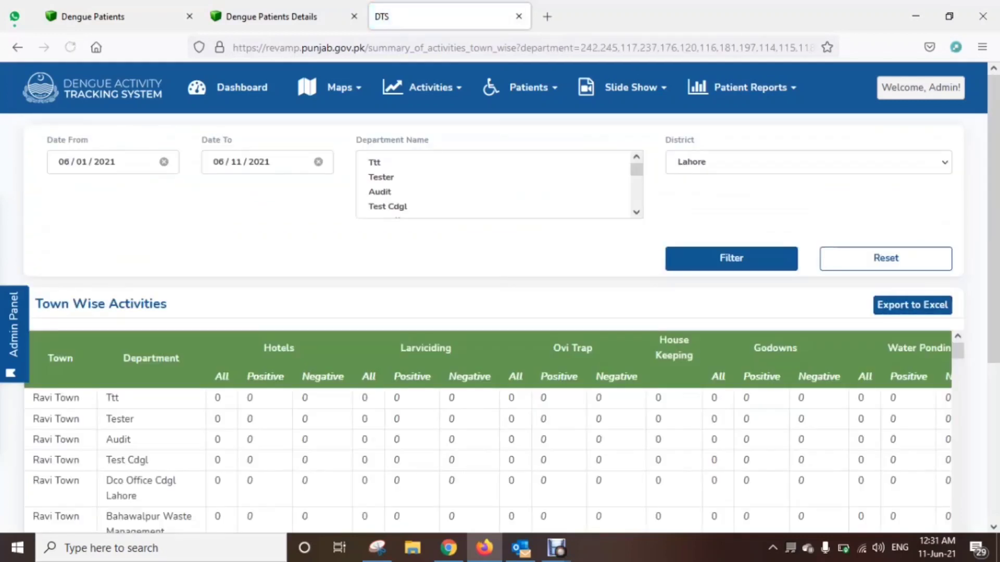
{"action": "scroll", "coordinate": [500, 308], "scroll_direction": "down", "scroll_amount": 4}
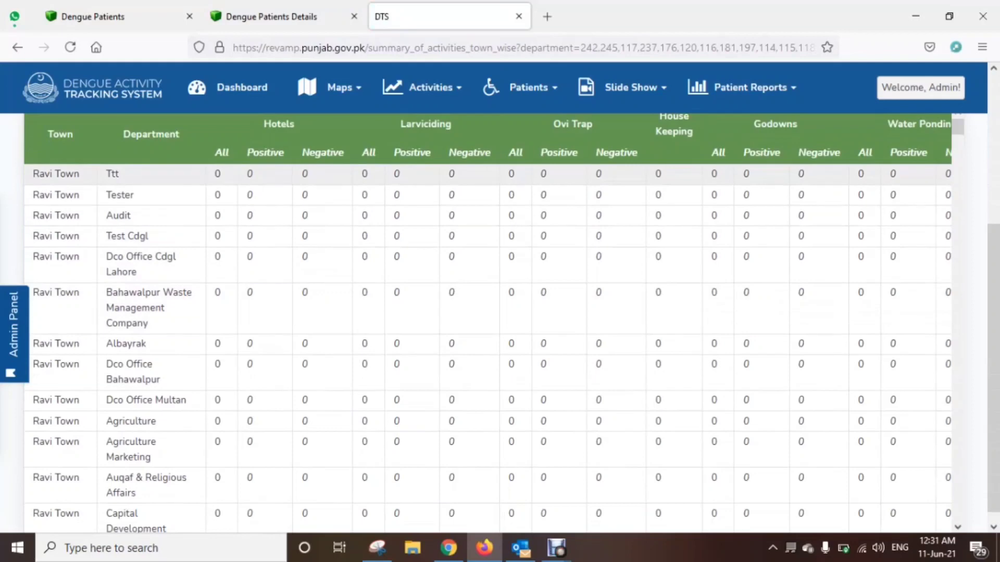
{"action": "left_click_drag", "start_coordinate": [66, 174], "coordinate": [75, 257]}
{"action": "left_click", "coordinate": [67, 173]}
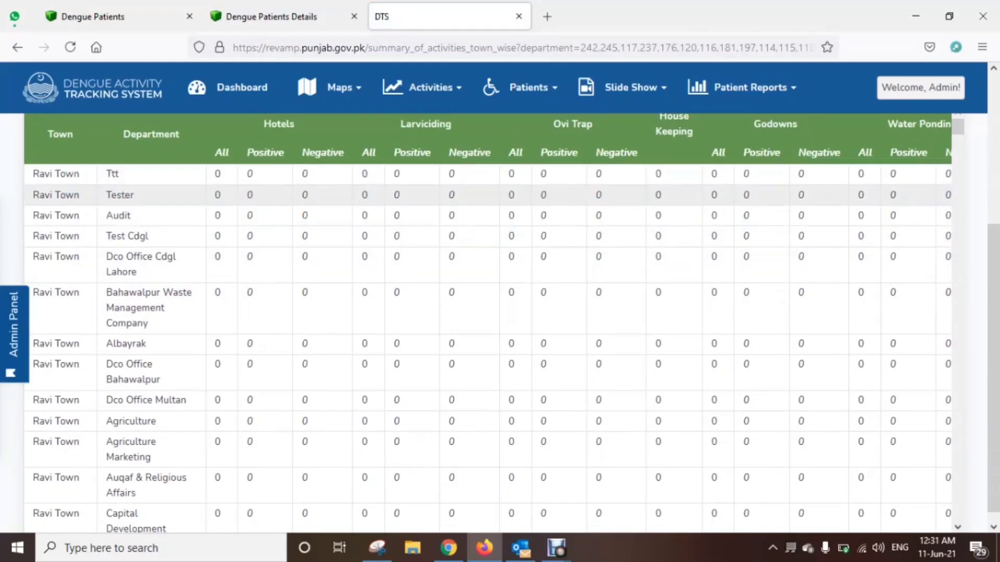
{"action": "left_click_drag", "start_coordinate": [225, 174], "coordinate": [765, 420]}
{"action": "scroll", "coordinate": [500, 307], "scroll_direction": "up", "scroll_amount": 4}
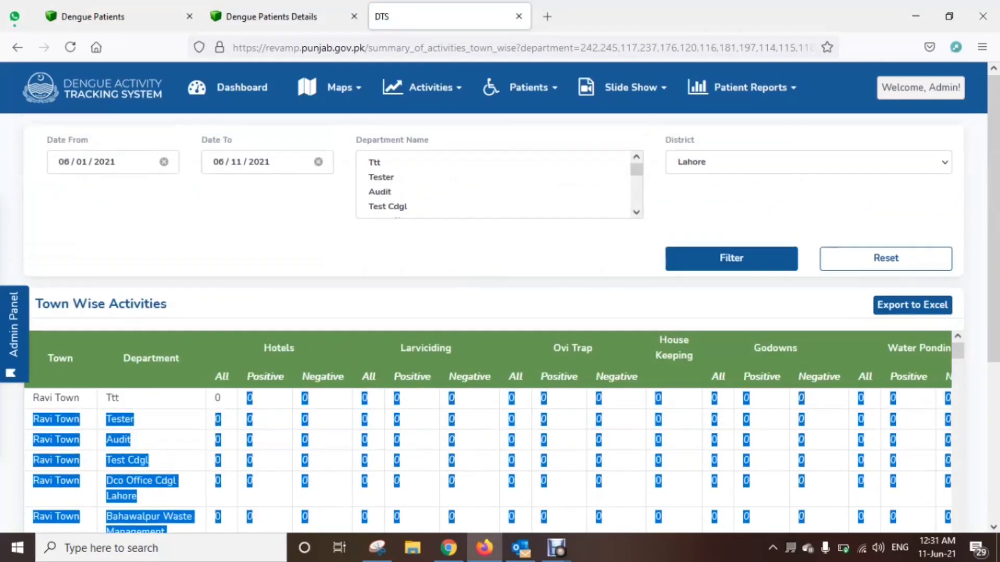
Step: Open the District Wise Activities summary and look at its district filter options
{"action": "left_click", "coordinate": [430, 87]}
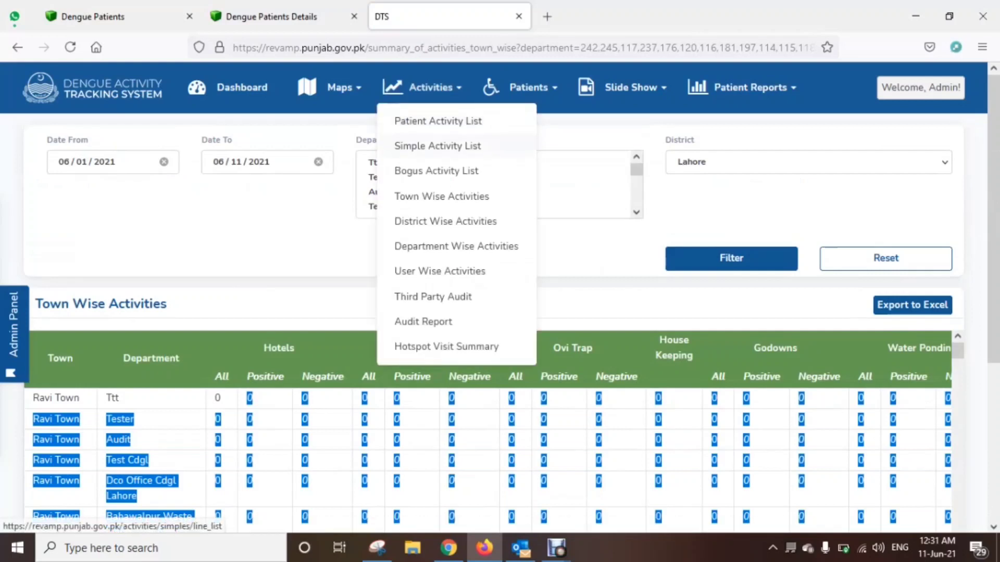
{"action": "left_click", "coordinate": [442, 221]}
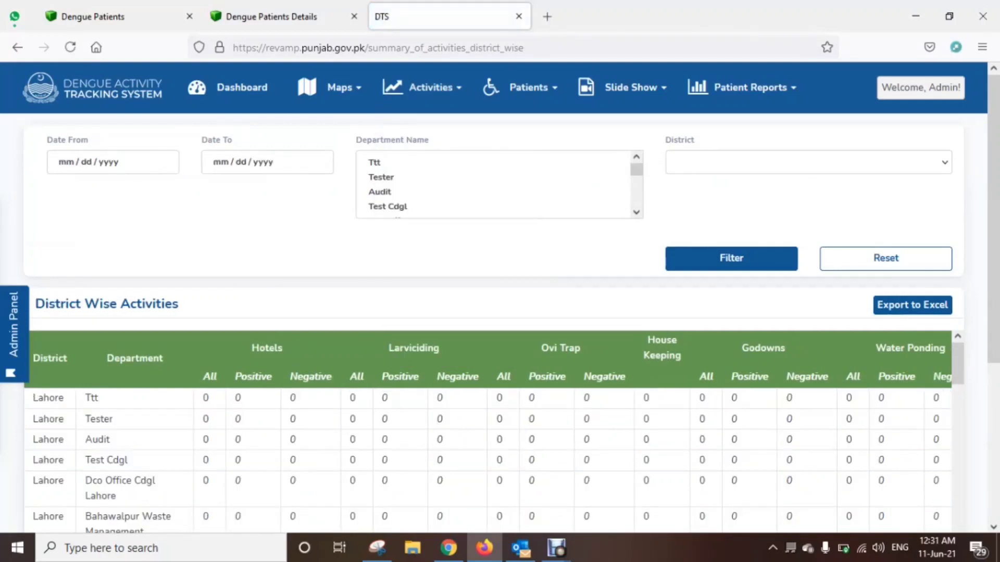
{"action": "left_click", "coordinate": [807, 162]}
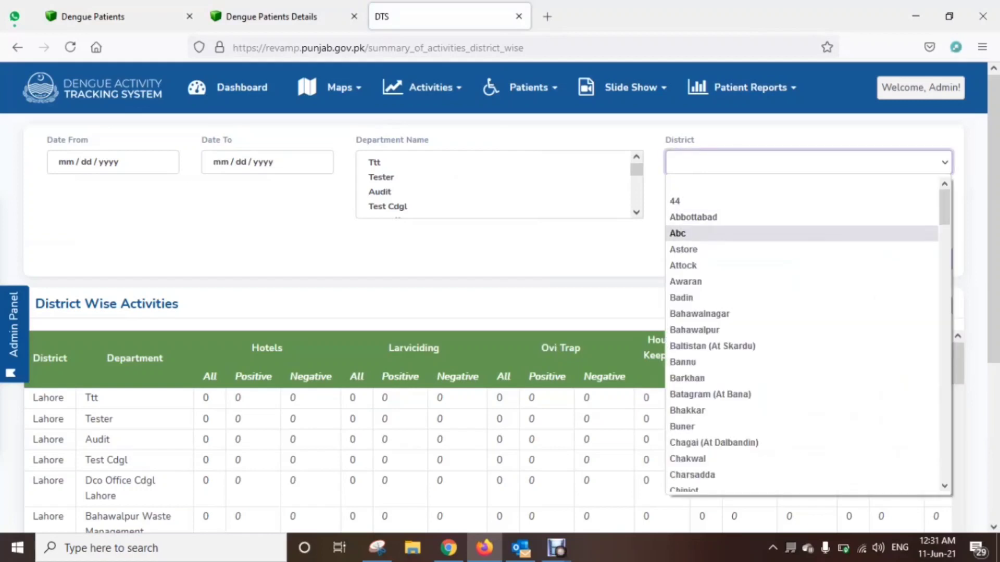
Step: Select the departments from Ttt through Capital Development Authority in the District Wise Activities filter
{"action": "left_click", "coordinate": [492, 163]}
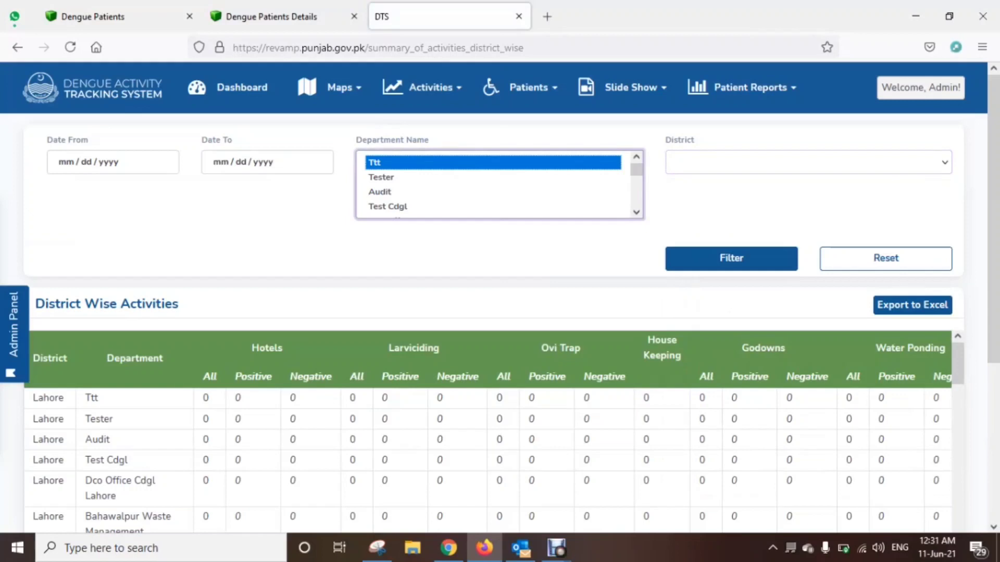
{"action": "key", "text": "shift+Down"}
{"action": "key", "text": "shift+Down"}
{"action": "key", "text": "shift+Down"}
{"action": "key", "text": "shift+Down"}
{"action": "key", "text": "shift+Down"}
{"action": "key", "text": "shift+Down"}
{"action": "key", "text": "shift+Down"}
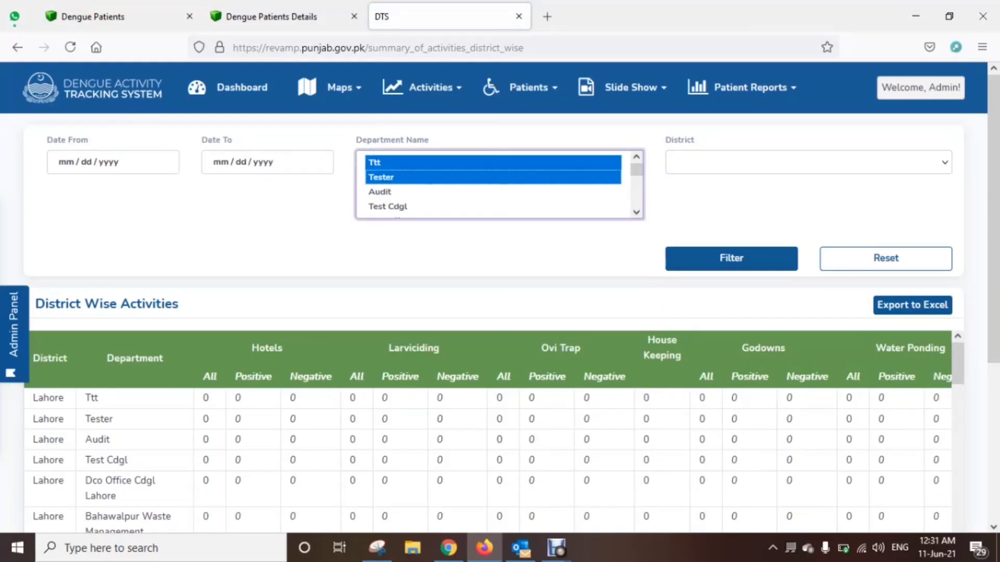
{"action": "key", "text": "shift+Down"}
{"action": "key", "text": "shift+Down"}
{"action": "key", "text": "shift+Down"}
{"action": "key", "text": "shift+Down"}
{"action": "key", "text": "shift+Down"}
{"action": "key", "text": "shift+Down"}
{"action": "key", "text": "shift+Down"}
{"action": "key", "text": "shift+Down"}
{"action": "key", "text": "shift+Down"}
{"action": "key", "text": "shift+Down"}
{"action": "key", "text": "shift+Down"}
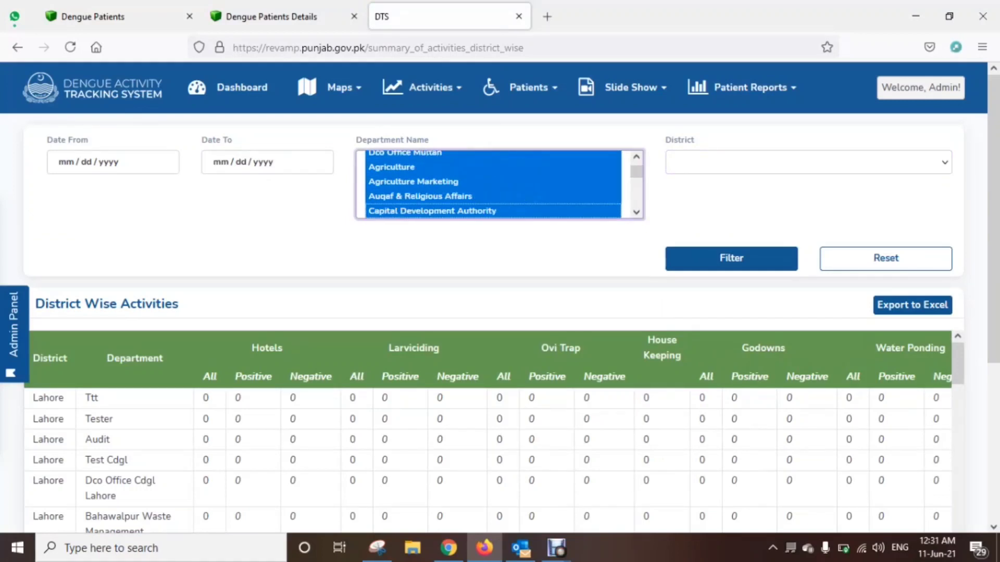
Step: Extend the department selection through Higher Education Comission in the District Wise Activities filter and look over the table
{"action": "key", "text": "shift+Down"}
{"action": "key", "text": "shift+Down"}
{"action": "key", "text": "shift+Down"}
{"action": "key", "text": "shift+Down"}
{"action": "key", "text": "shift+Down"}
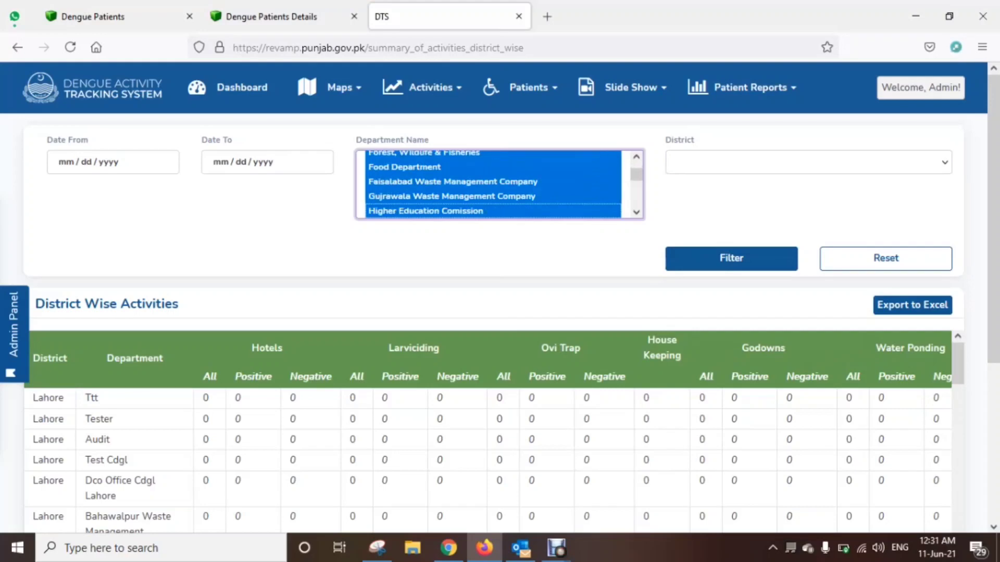
{"action": "scroll", "coordinate": [499, 265], "scroll_direction": "down", "scroll_amount": 4}
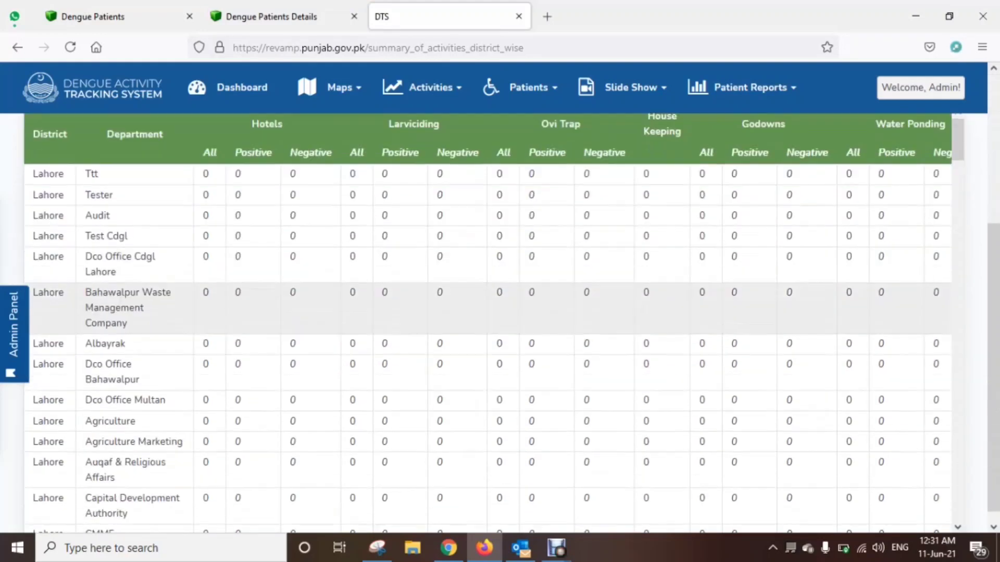
{"action": "scroll", "coordinate": [500, 281], "scroll_direction": "up", "scroll_amount": 4}
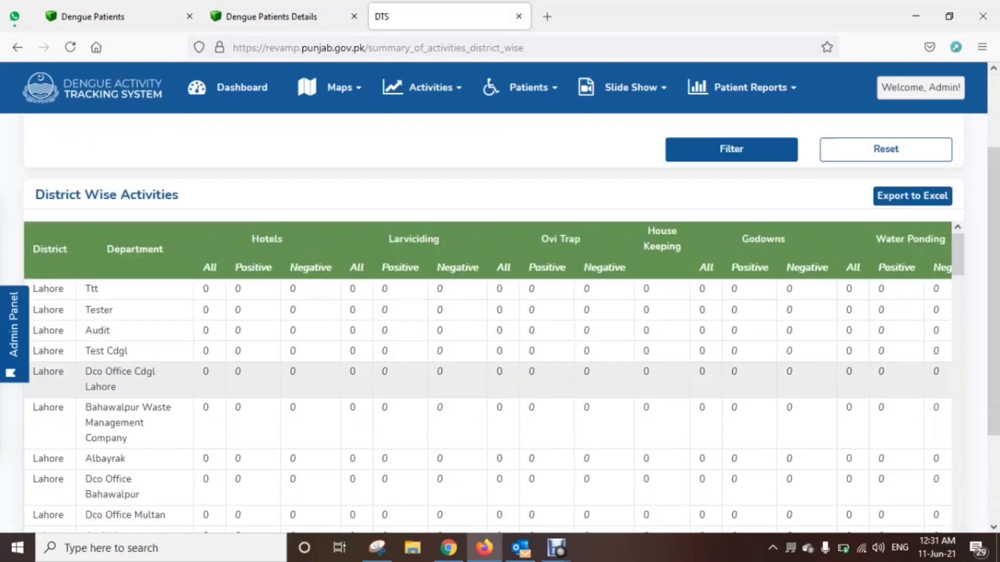
Step: Open the Department Wise Activities summary and select the departments from Ttt through Gujrawala Waste Management Company
{"action": "left_click", "coordinate": [422, 87]}
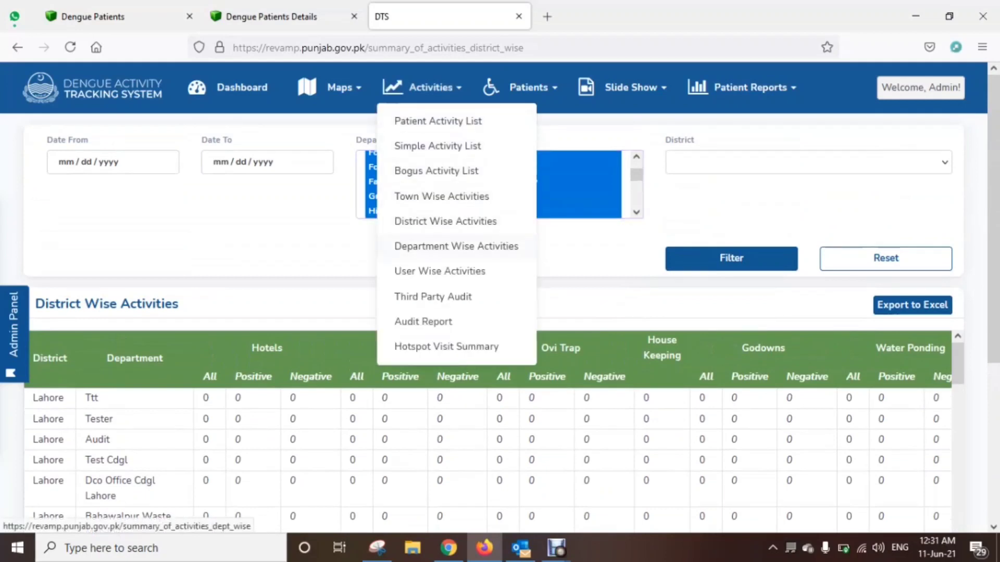
{"action": "left_click", "coordinate": [456, 246]}
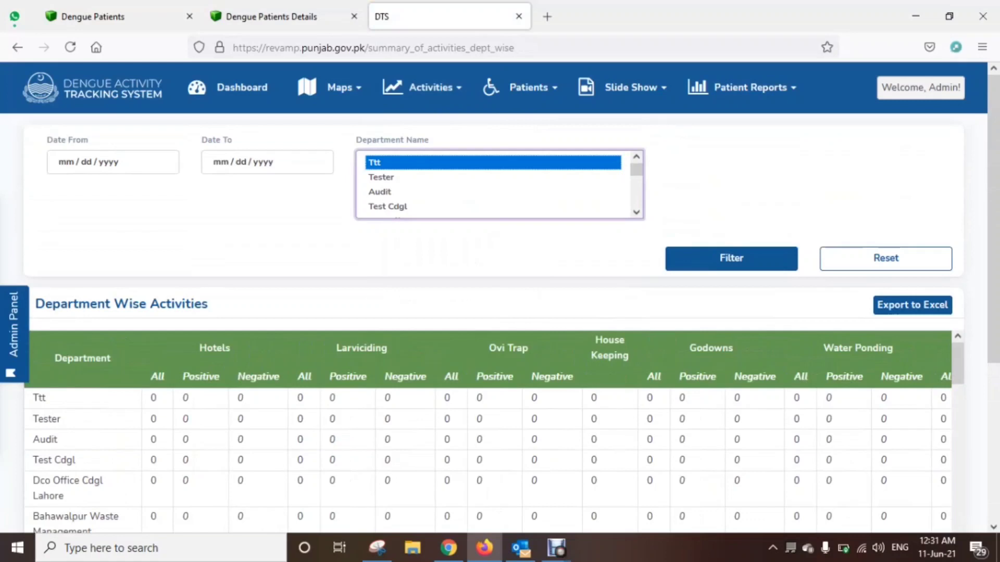
{"action": "key", "text": "shift+Down"}
{"action": "key", "text": "shift+Down"}
{"action": "key", "text": "shift+Down"}
{"action": "key", "text": "shift+Down"}
{"action": "key", "text": "shift+Down"}
{"action": "key", "text": "shift+Down"}
{"action": "key", "text": "shift+Down"}
{"action": "key", "text": "shift+Down"}
{"action": "key", "text": "shift+Down"}
{"action": "key", "text": "shift+Down"}
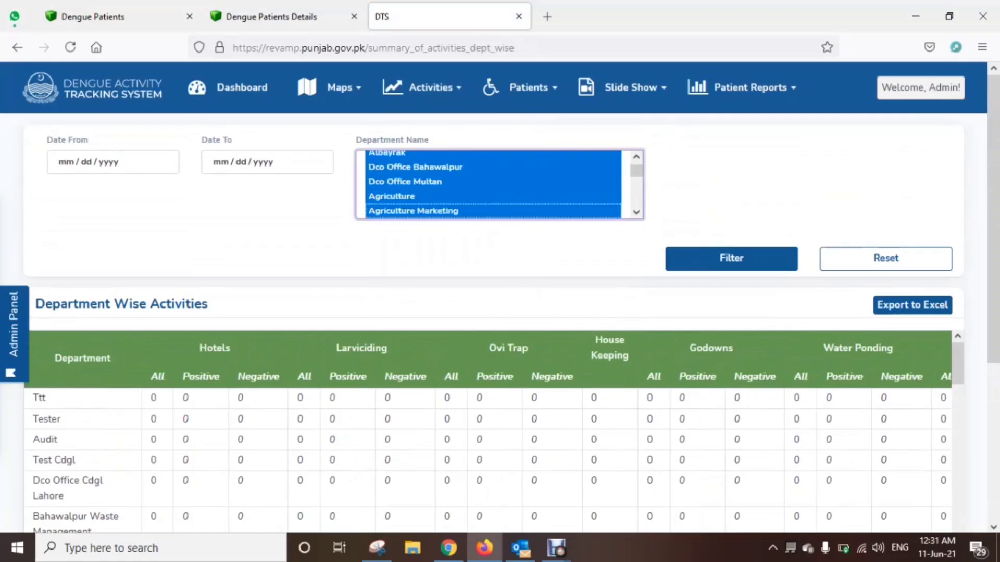
{"action": "key", "text": "shift+Down"}
{"action": "key", "text": "shift+Down"}
{"action": "key", "text": "shift+Down"}
{"action": "key", "text": "shift+Down"}
{"action": "key", "text": "shift+Down"}
{"action": "key", "text": "shift+Down"}
{"action": "key", "text": "shift+Down"}
{"action": "key", "text": "shift+Down"}
{"action": "key", "text": "shift+Down"}
{"action": "key", "text": "shift+Down"}
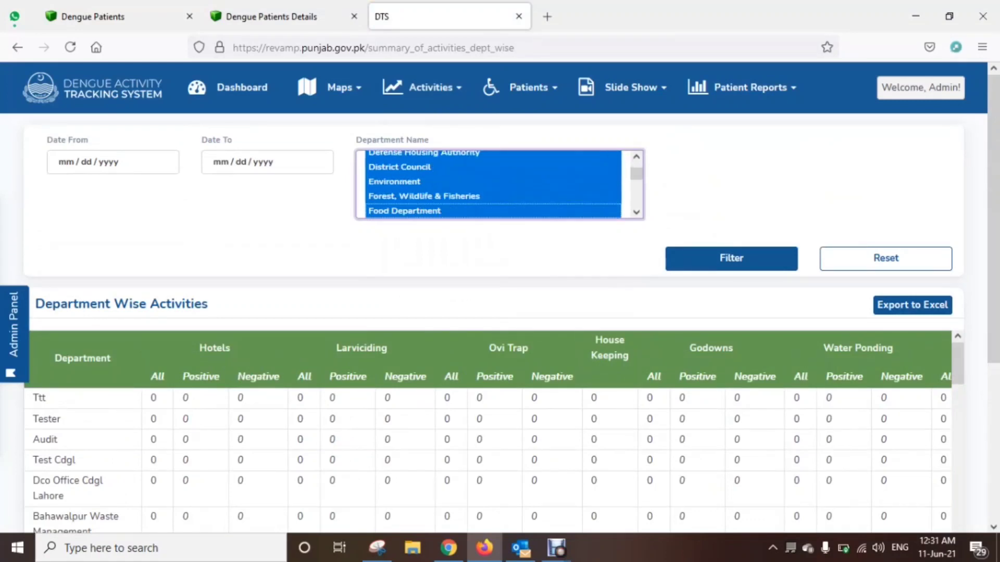
{"action": "key", "text": "shift+Down"}
{"action": "key", "text": "shift+Down"}
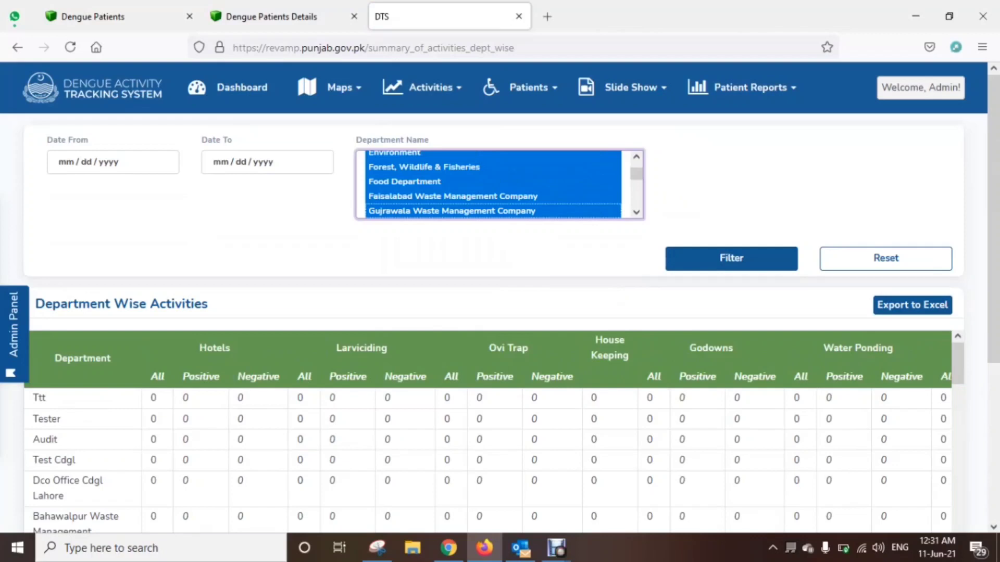
Step: Select only Population Welfare Department through Punjab Communication & Works Department in the department filter and look over the table
{"action": "scroll", "coordinate": [490, 184], "scroll_direction": "down", "scroll_amount": 5}
{"action": "left_click", "coordinate": [433, 179]}
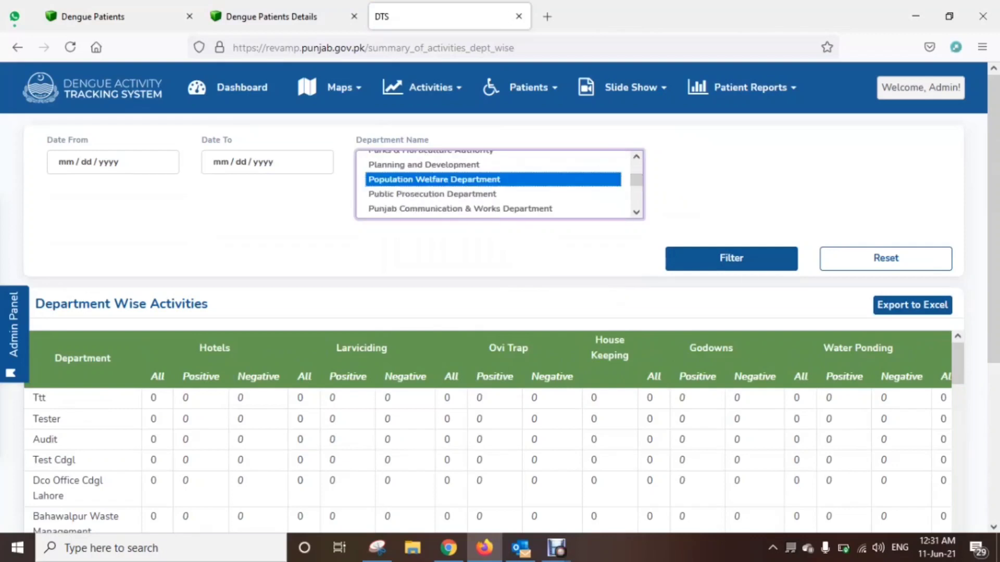
{"action": "key", "text": "shift+Down"}
{"action": "key", "text": "shift+Down"}
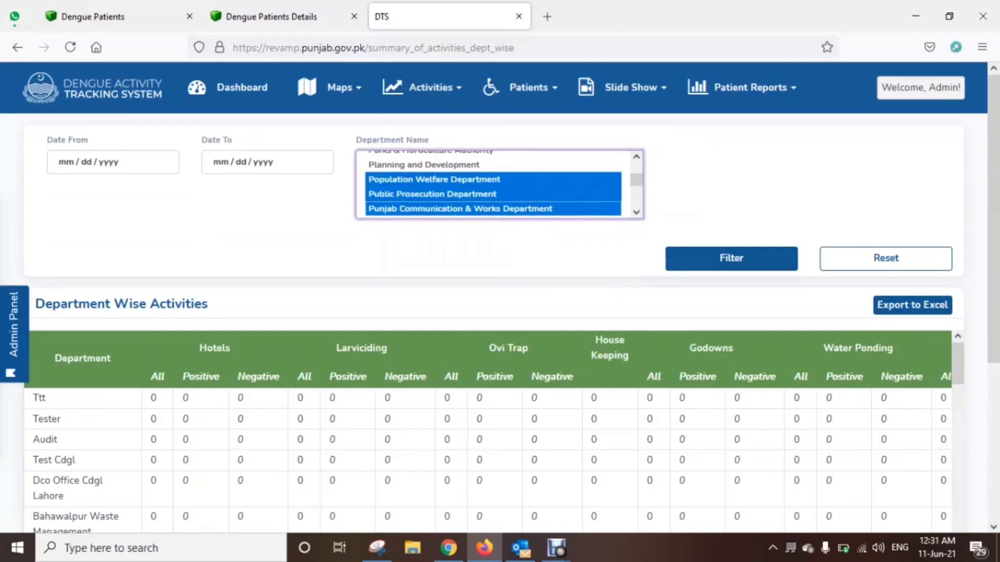
{"action": "key", "text": "Tab"}
{"action": "scroll", "coordinate": [493, 443], "scroll_direction": "down", "scroll_amount": 3}
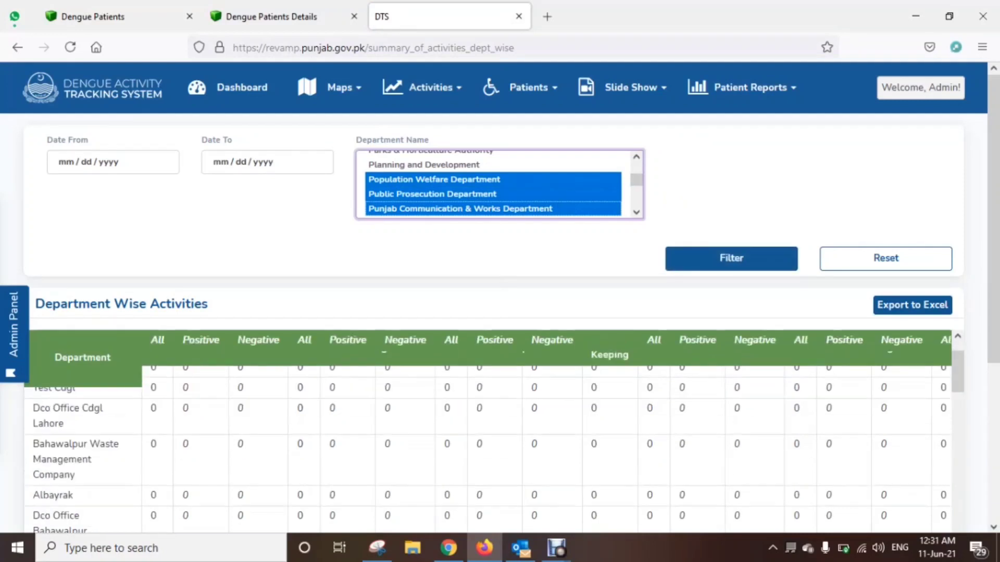
Step: Open the User Wise Activities summary and set its district filter to Lahore
{"action": "left_click", "coordinate": [431, 87]}
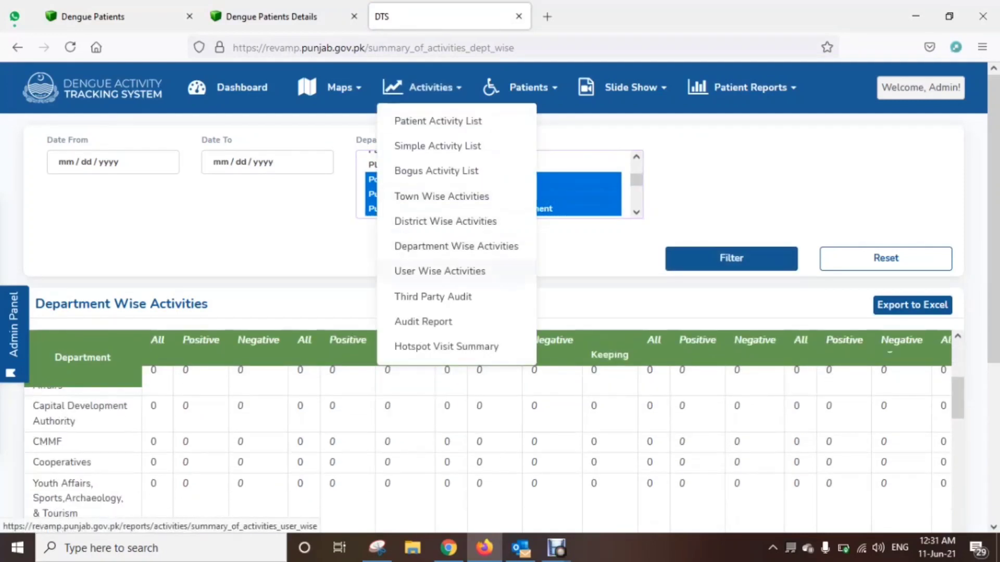
{"action": "left_click", "coordinate": [440, 270]}
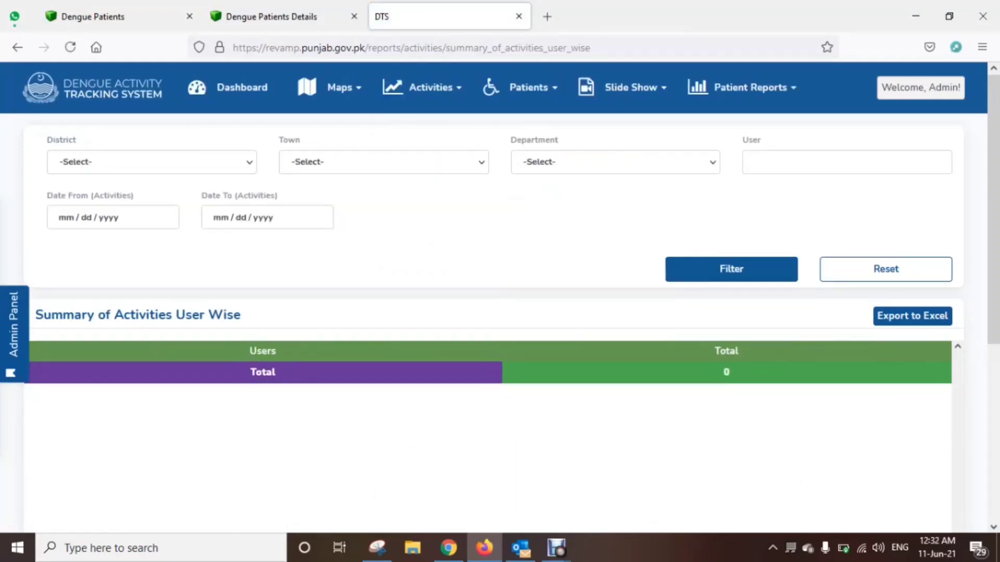
{"action": "left_click", "coordinate": [151, 162]}
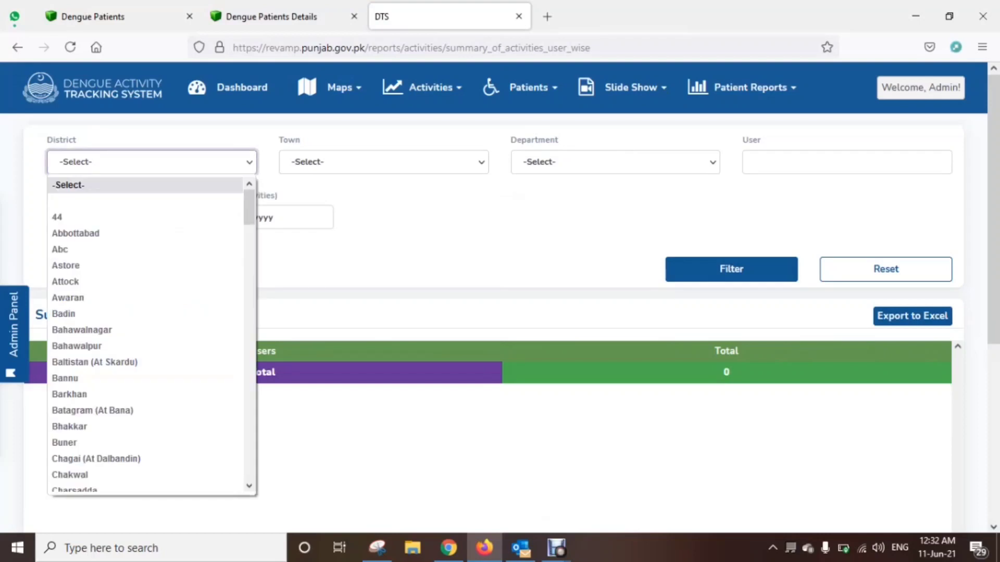
{"action": "key", "text": "l"}
{"action": "left_click", "coordinate": [75, 482]}
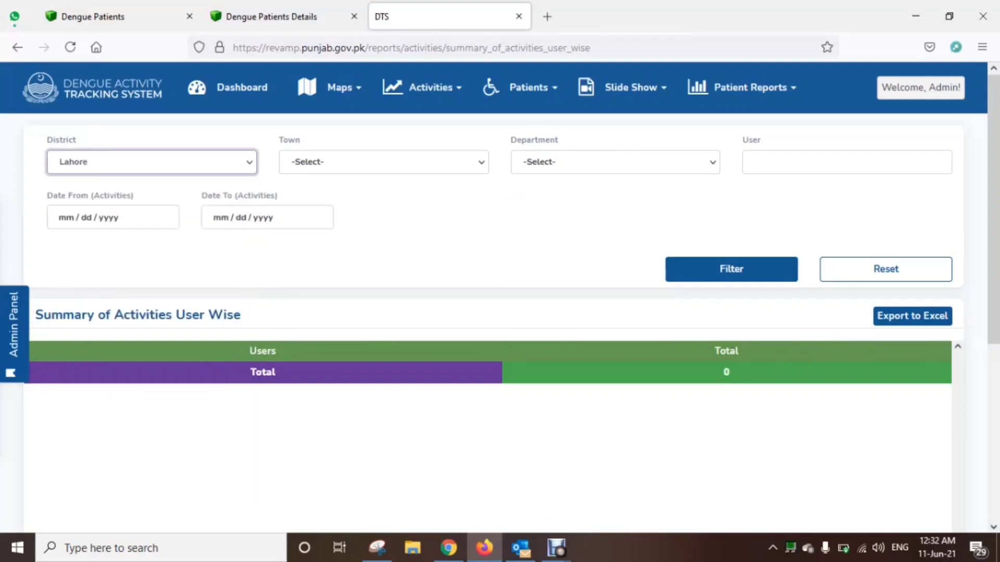
Step: Set the activity date range from 06/01/2021 to 06/11/2021 and apply the User Wise Activities filter
{"action": "left_click", "coordinate": [383, 162]}
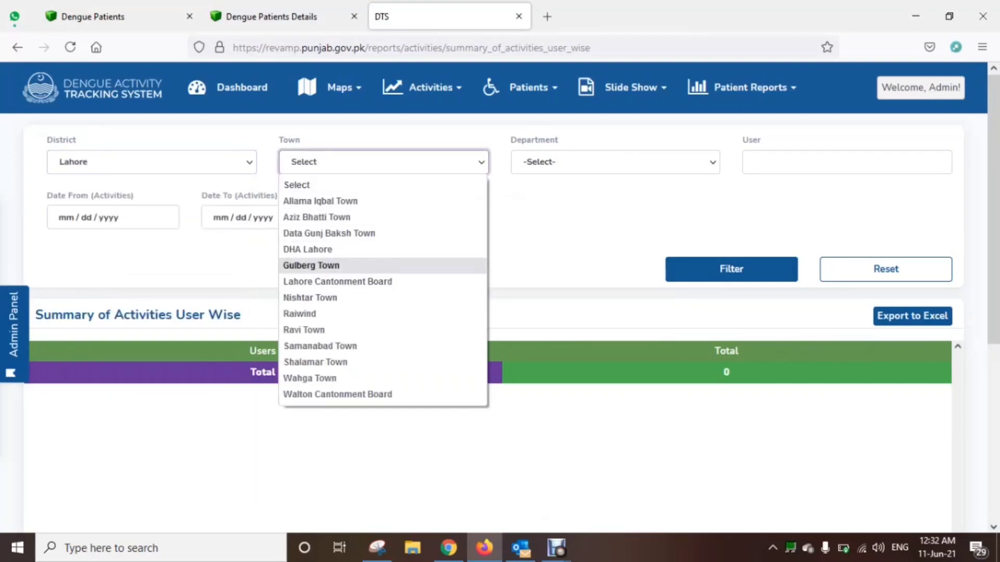
{"action": "left_click", "coordinate": [614, 162]}
{"action": "left_click", "coordinate": [67, 217]}
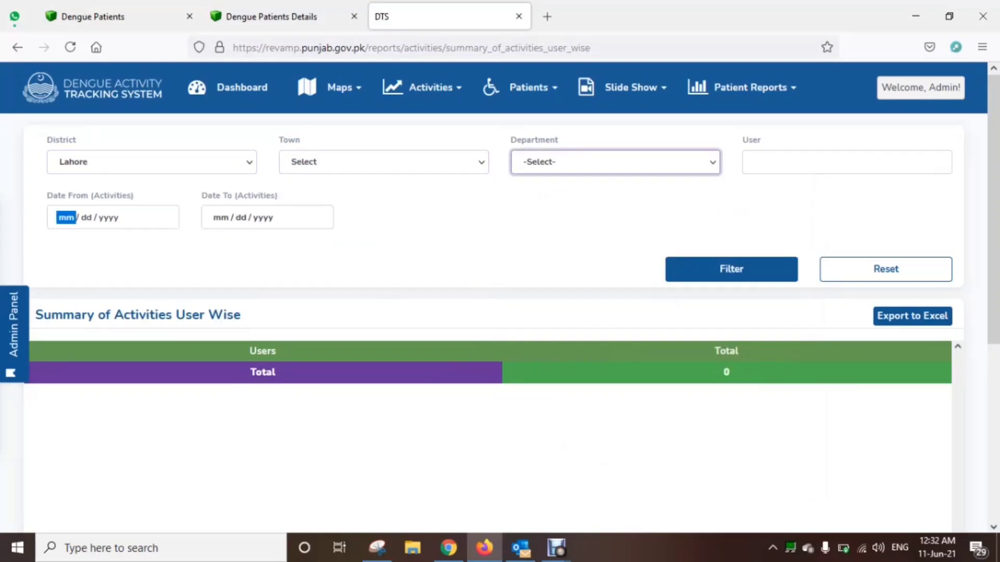
{"action": "left_click", "coordinate": [122, 294]}
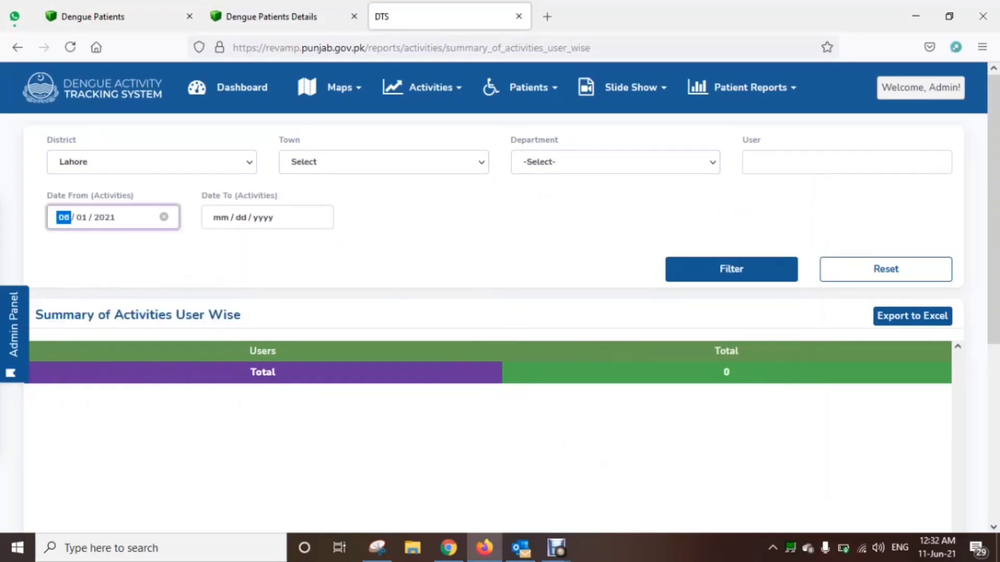
{"action": "left_click", "coordinate": [221, 217]}
{"action": "left_click", "coordinate": [349, 313]}
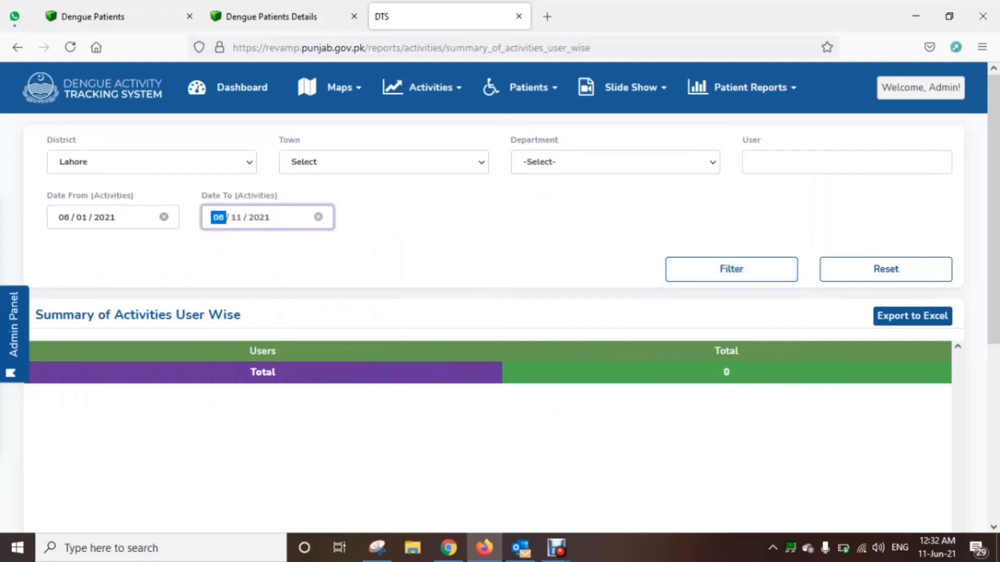
{"action": "left_click", "coordinate": [731, 269]}
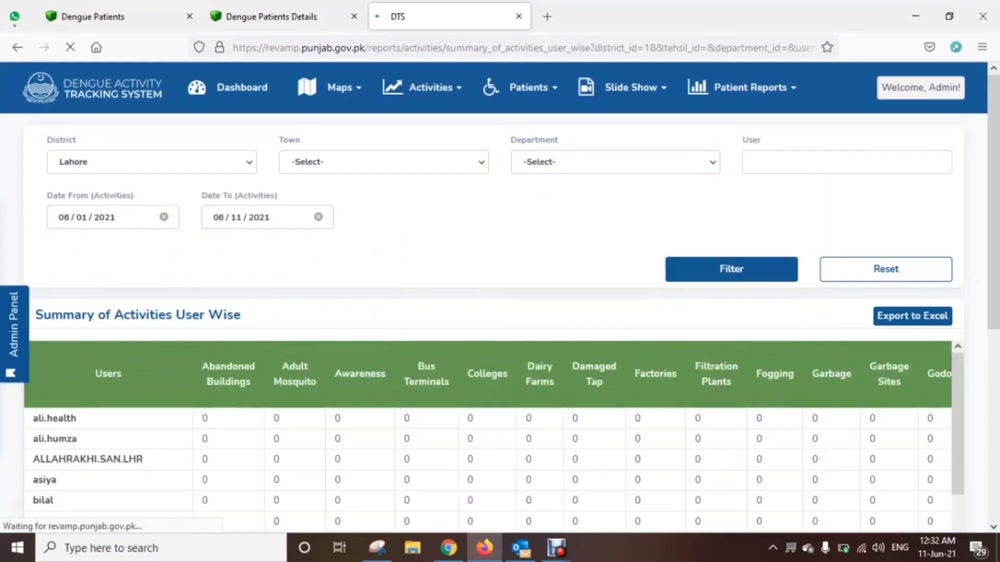
Step: Review the filtered User Wise Activities table by user, activity type columns and totals, plus the User filter field
{"action": "scroll", "coordinate": [499, 322], "scroll_direction": "down", "scroll_amount": 1}
{"action": "scroll", "coordinate": [500, 312], "scroll_direction": "down", "scroll_amount": 2}
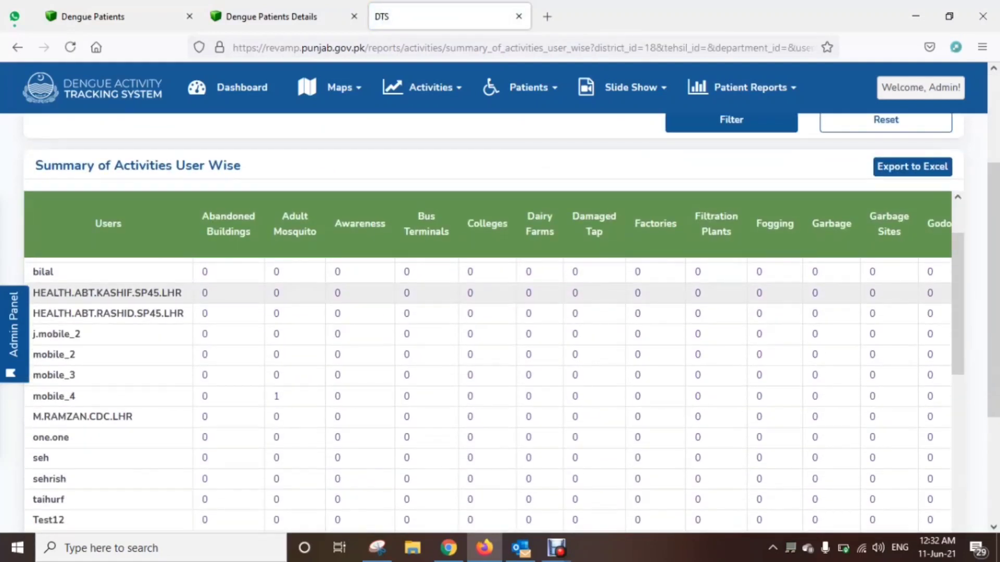
{"action": "scroll", "coordinate": [490, 364], "scroll_direction": "down", "scroll_amount": 15}
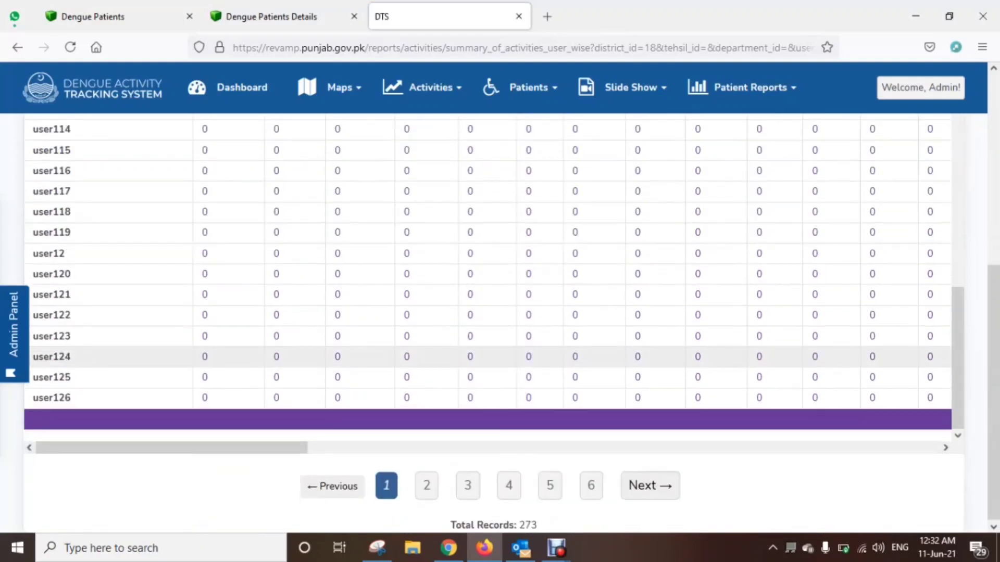
{"action": "scroll", "coordinate": [489, 357], "scroll_direction": "up", "scroll_amount": 10}
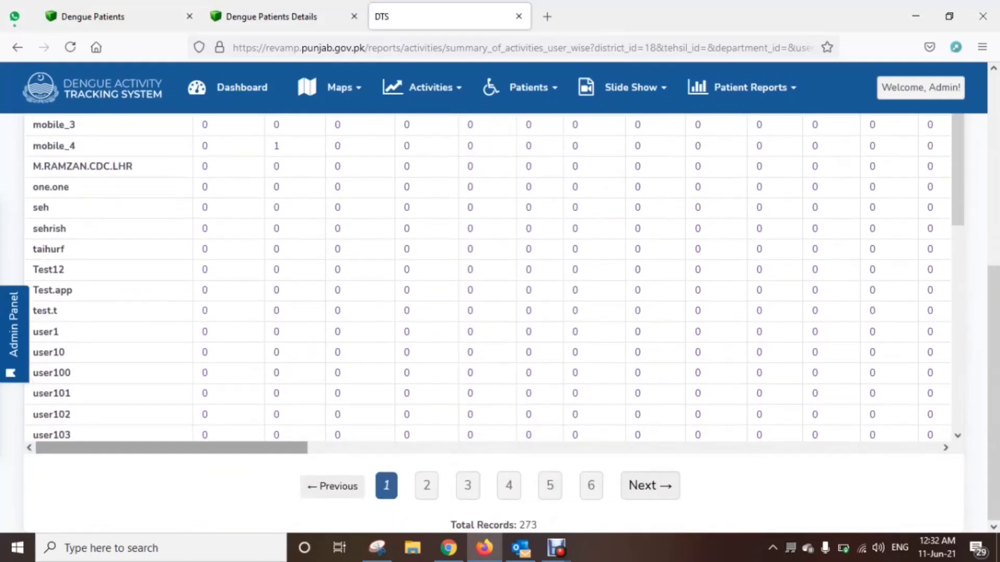
{"action": "scroll", "coordinate": [489, 364], "scroll_direction": "right", "scroll_amount": 10}
{"action": "scroll", "coordinate": [489, 364], "scroll_direction": "up", "scroll_amount": 5}
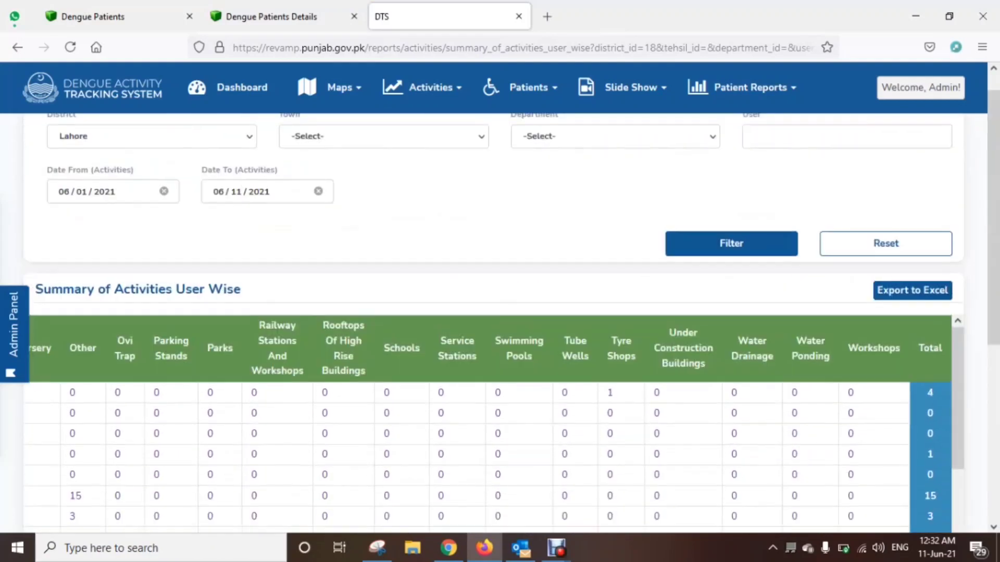
{"action": "scroll", "coordinate": [489, 364], "scroll_direction": "up", "scroll_amount": 1}
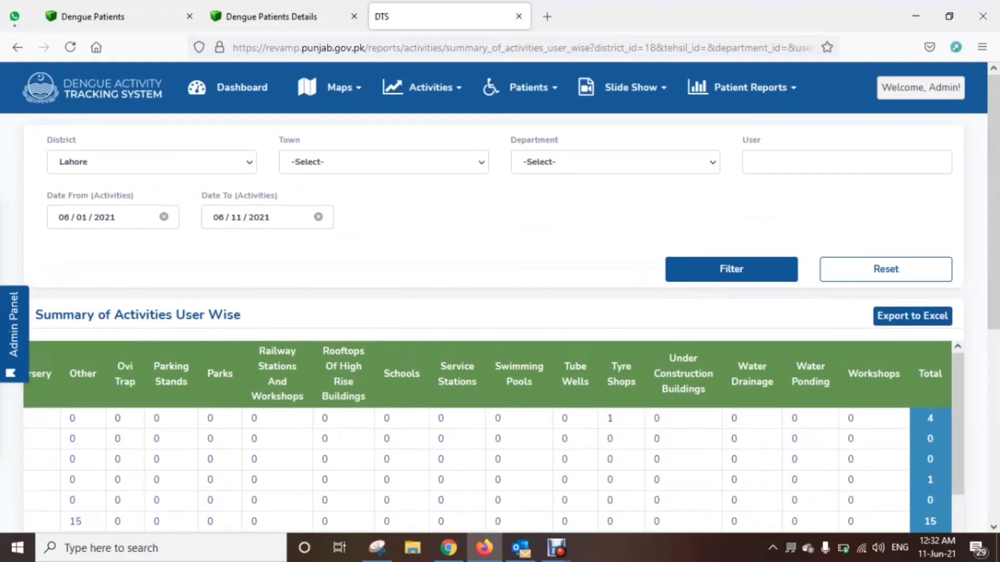
{"action": "left_click_drag", "start_coordinate": [886, 373], "coordinate": [259, 348]}
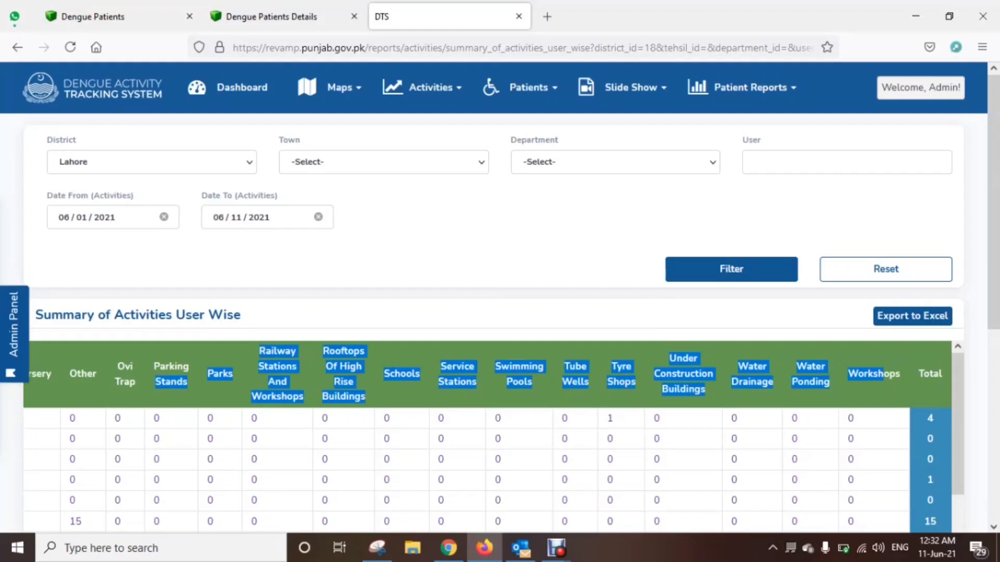
{"action": "left_click", "coordinate": [752, 161]}
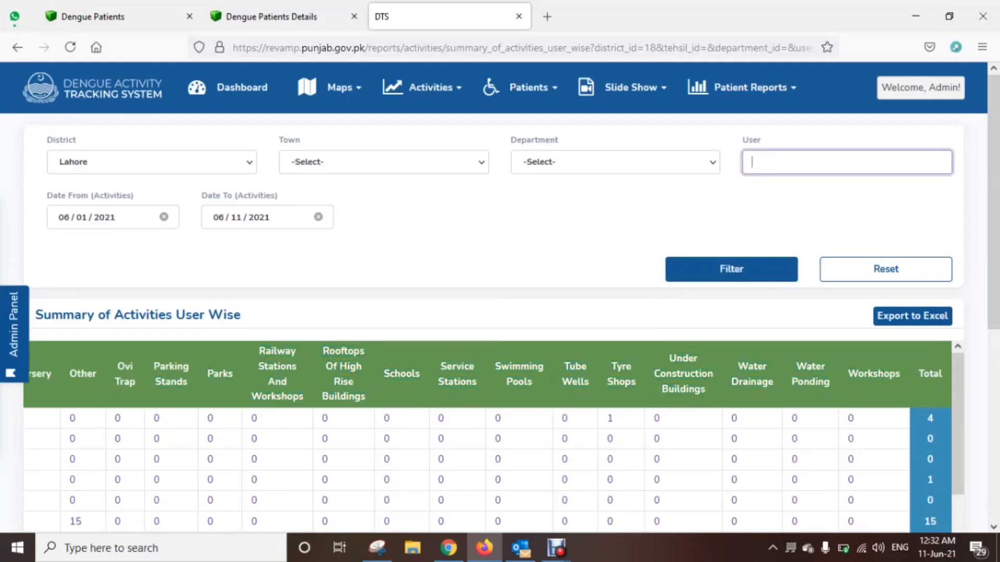
Step: Open the Third Party Audit page and look at its district, town, department and date filters
{"action": "left_click", "coordinate": [430, 87]}
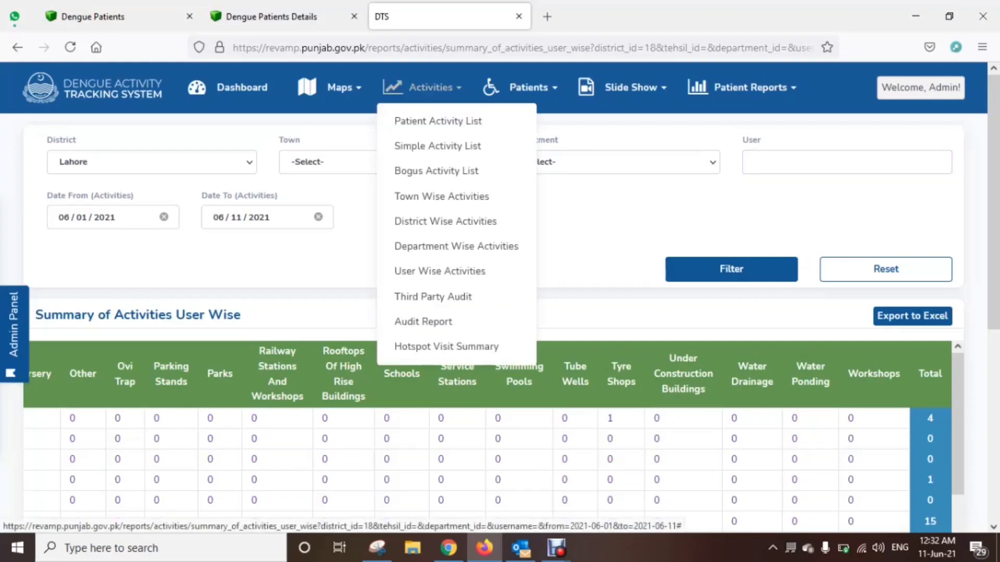
{"action": "left_click", "coordinate": [433, 296]}
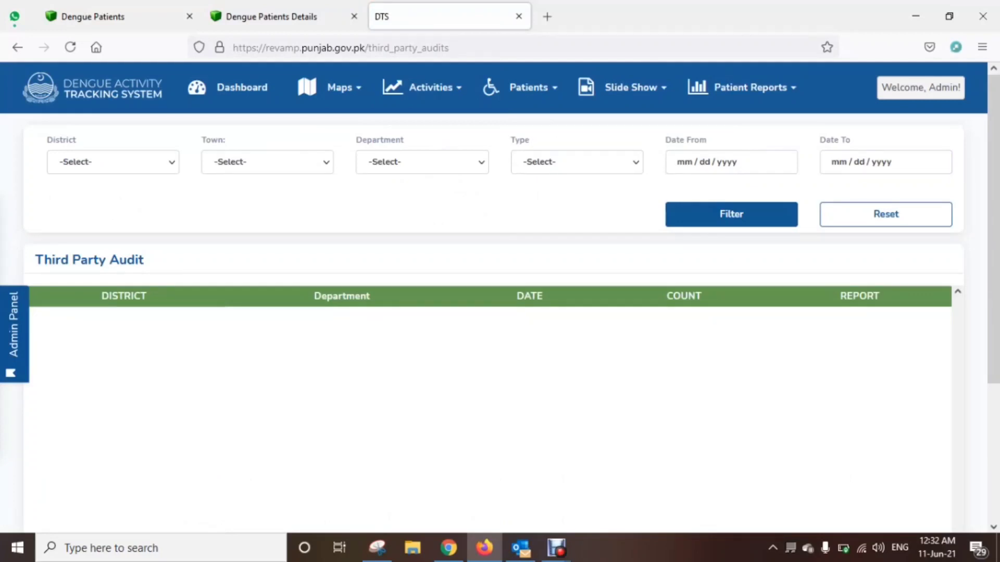
{"action": "left_click", "coordinate": [112, 162]}
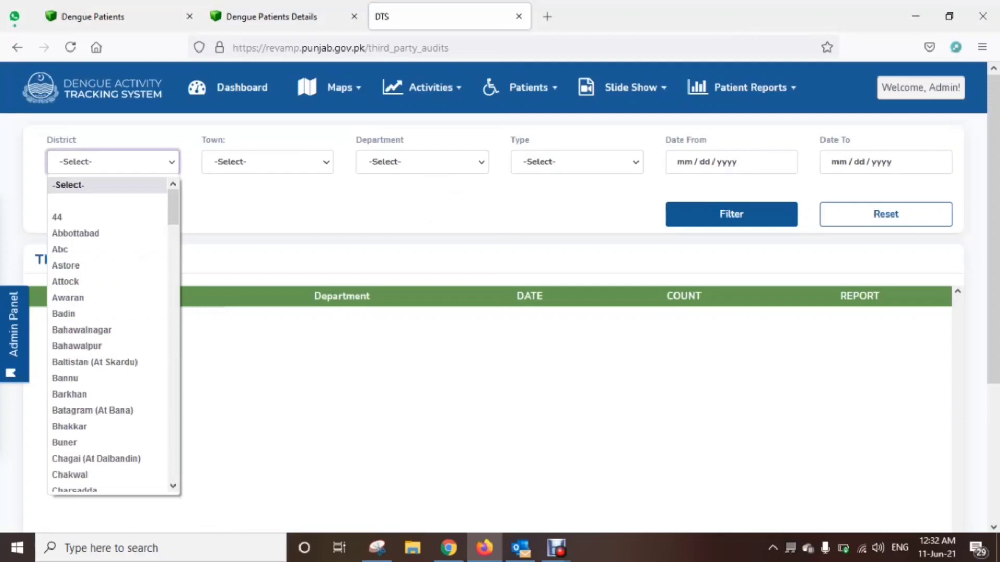
{"action": "left_click", "coordinate": [267, 162]}
{"action": "left_click", "coordinate": [421, 162]}
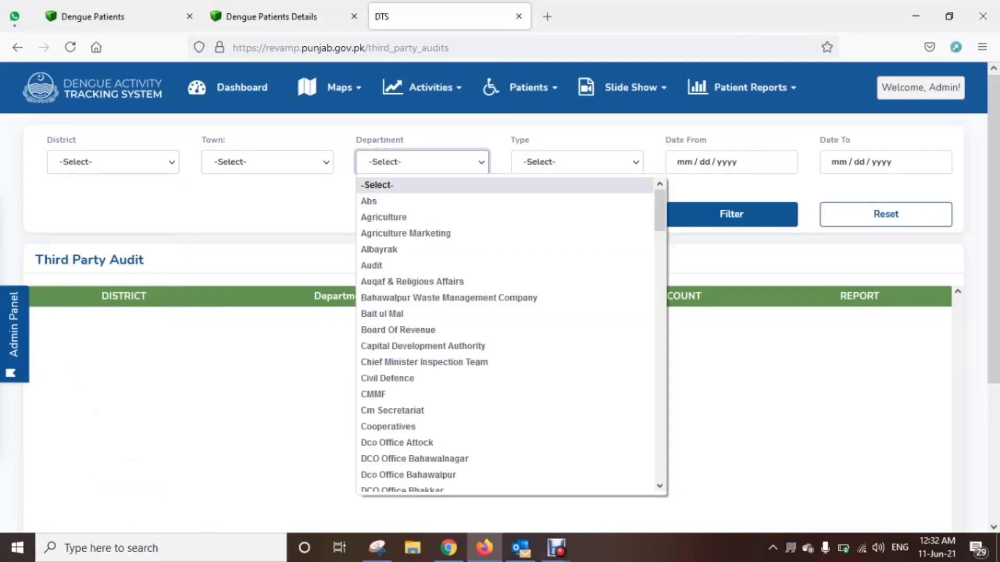
{"action": "left_click", "coordinate": [730, 162]}
{"action": "left_click", "coordinate": [885, 162]}
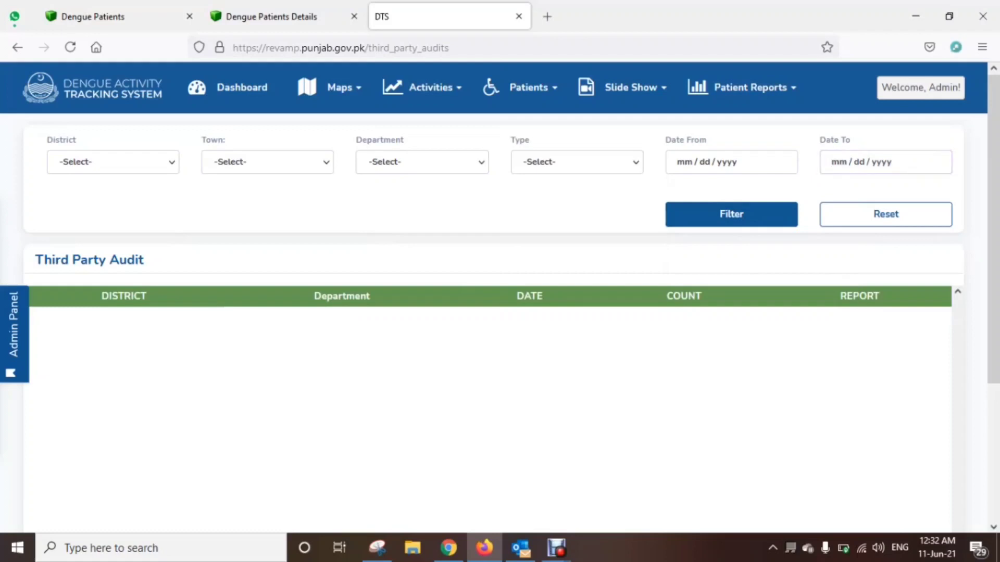
Step: Open the Audit Report page under the activity reports and set its district filter to Lahore
{"action": "left_click", "coordinate": [421, 87]}
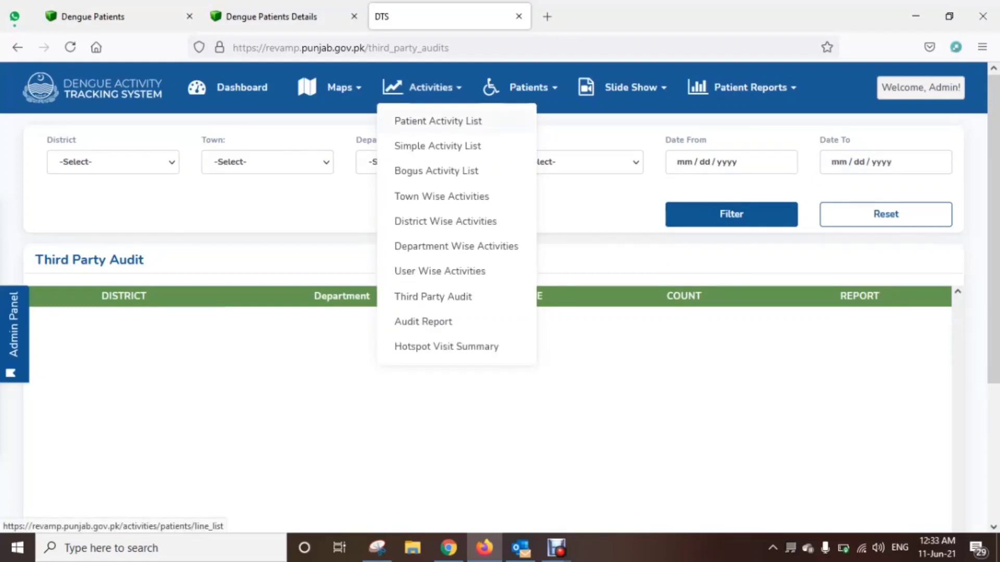
{"action": "left_click", "coordinate": [423, 322]}
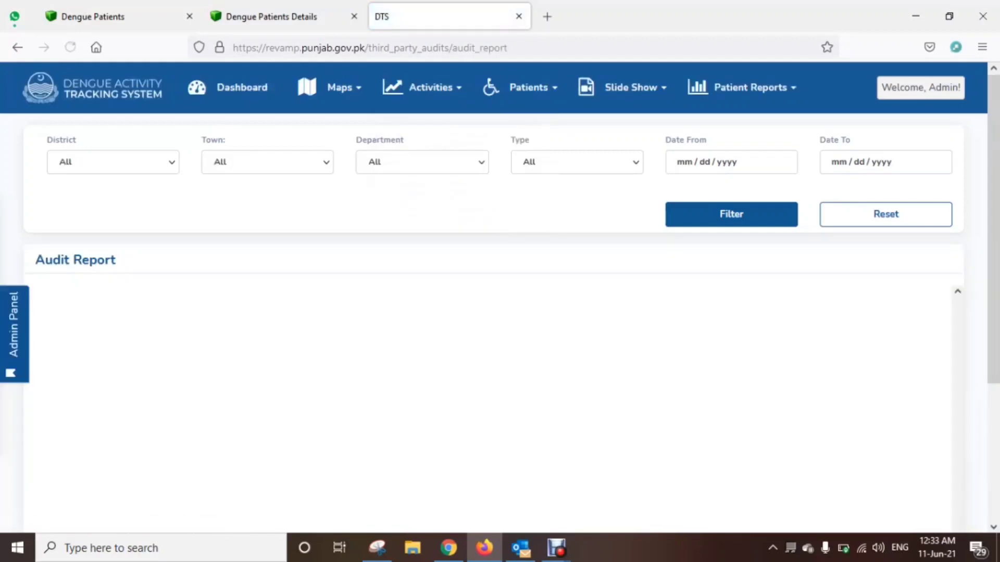
{"action": "left_click", "coordinate": [113, 162]}
{"action": "key", "text": "l"}
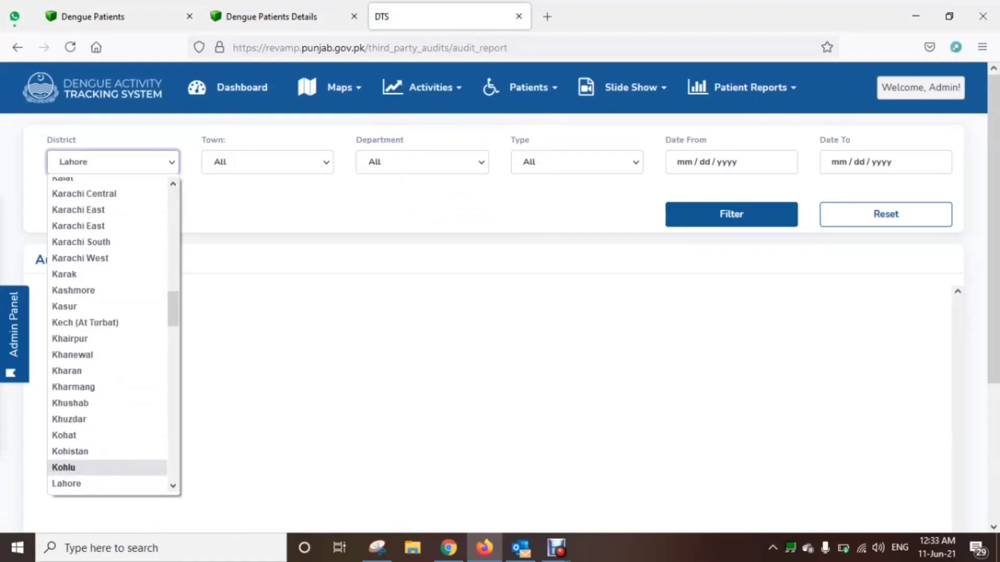
{"action": "left_click", "coordinate": [106, 483]}
Step: Set the audit type filter to Surveillance (Indoor), look at the department and town filters, and dismiss the low-battery notice
{"action": "left_click", "coordinate": [576, 162]}
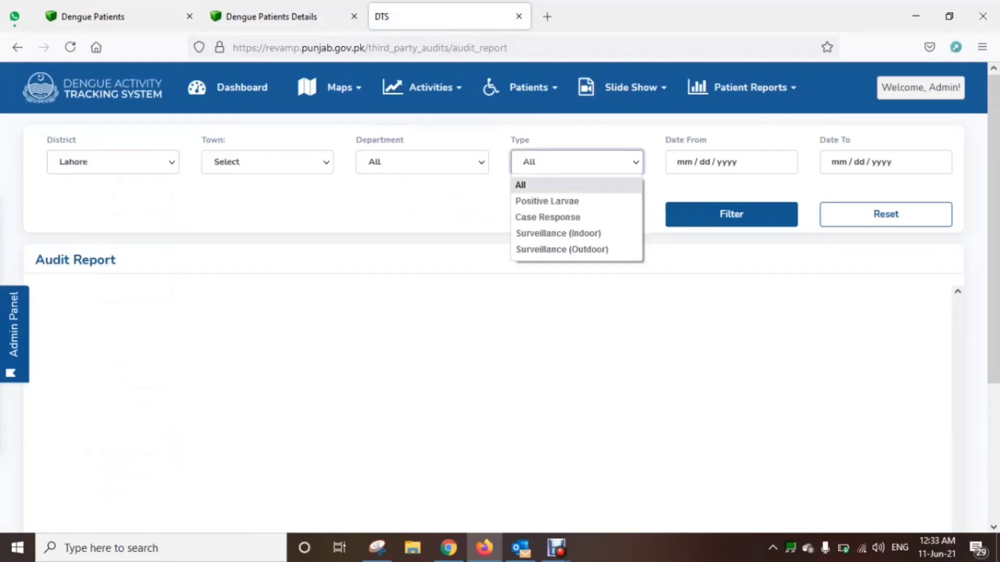
{"action": "left_click", "coordinate": [565, 233]}
{"action": "left_click", "coordinate": [422, 162]}
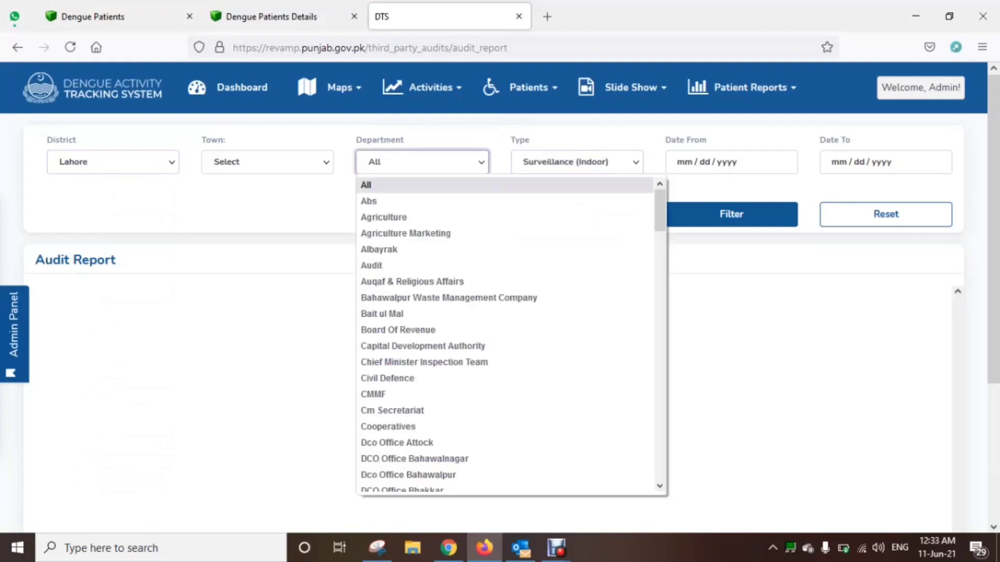
{"action": "left_click", "coordinate": [267, 162]}
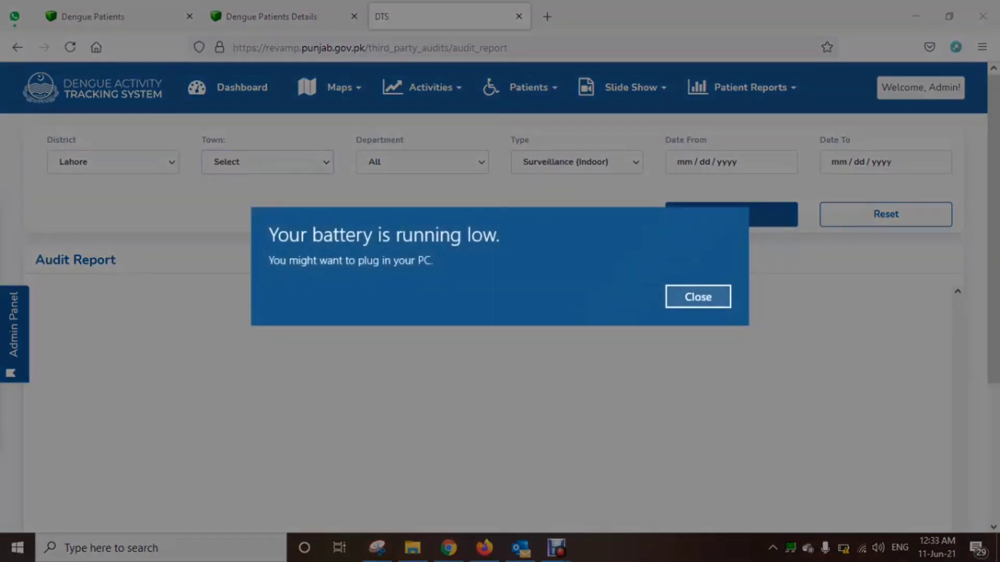
{"action": "left_click", "coordinate": [698, 297]}
Step: Set the audit date range from 06/01/2021 to 06/11/2021 and apply the Audit Report filter
{"action": "left_click", "coordinate": [704, 162]}
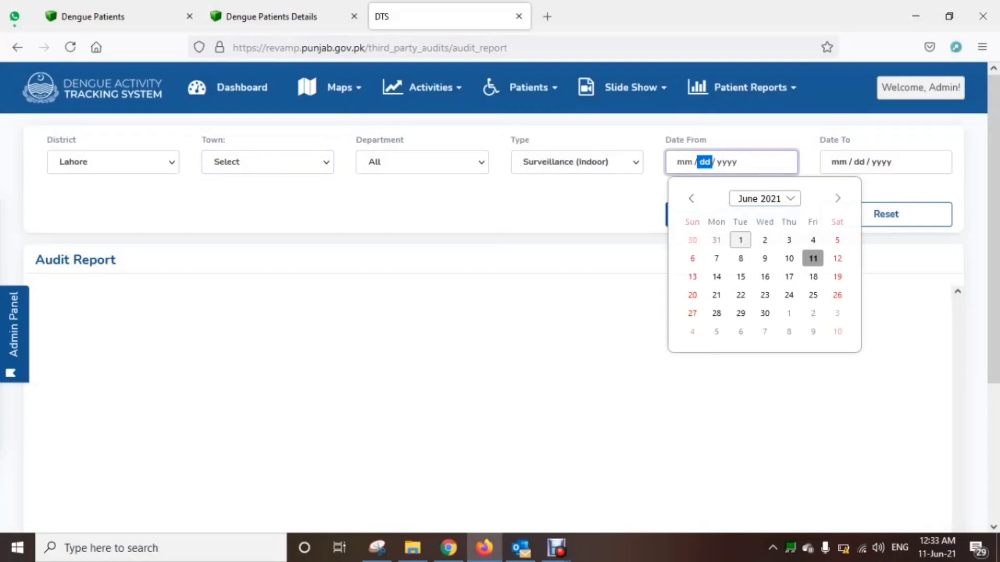
{"action": "left_click", "coordinate": [741, 240]}
{"action": "left_click", "coordinate": [881, 162]}
{"action": "left_click", "coordinate": [901, 257]}
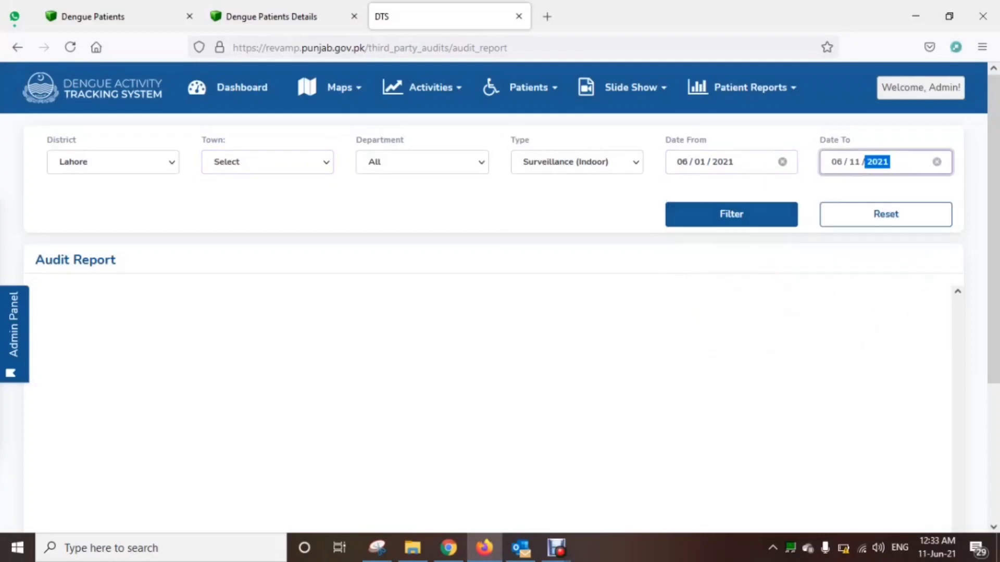
{"action": "left_click", "coordinate": [731, 214]}
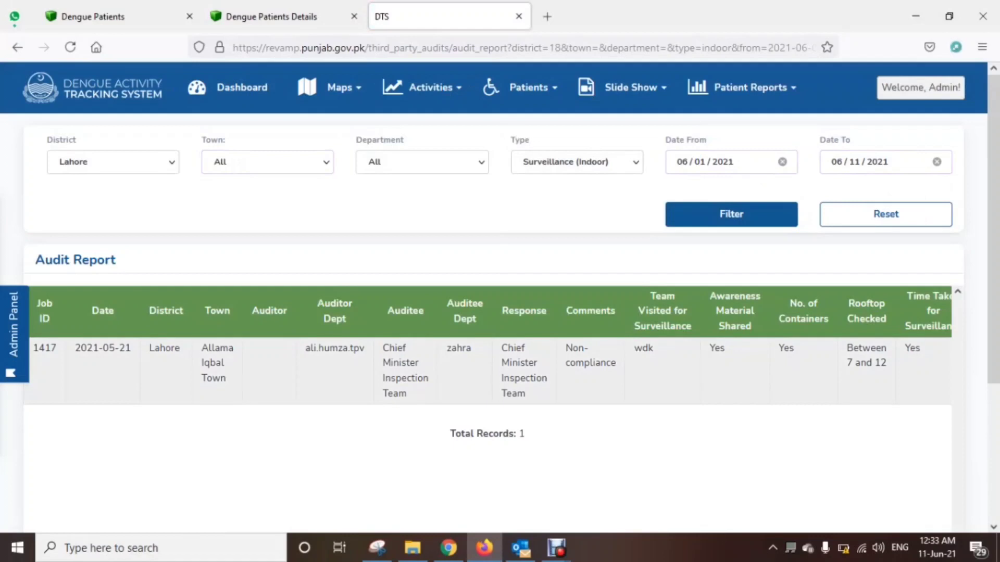
Step: Examine the filtered Audit Report table across its full width, including the surveillance and larvae columns
{"action": "middle_click", "coordinate": [597, 373]}
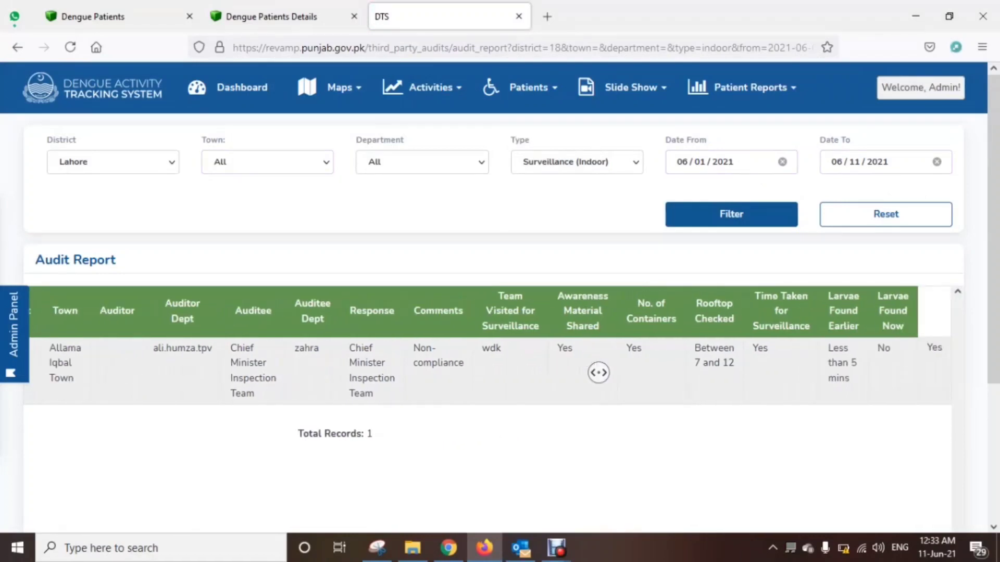
{"action": "middle_click", "coordinate": [772, 368]}
{"action": "middle_click", "coordinate": [773, 368]}
{"action": "middle_click", "coordinate": [773, 368]}
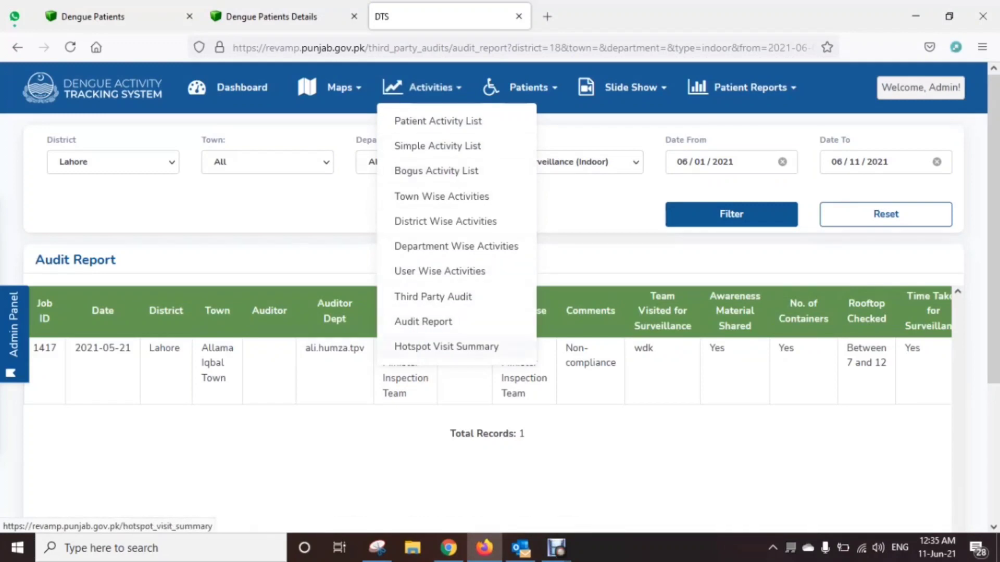
Step: Open the Hotspot Visit Summary, look at its district options, and select all tags from Abandoned Buildings through Workshops
{"action": "left_click", "coordinate": [446, 347]}
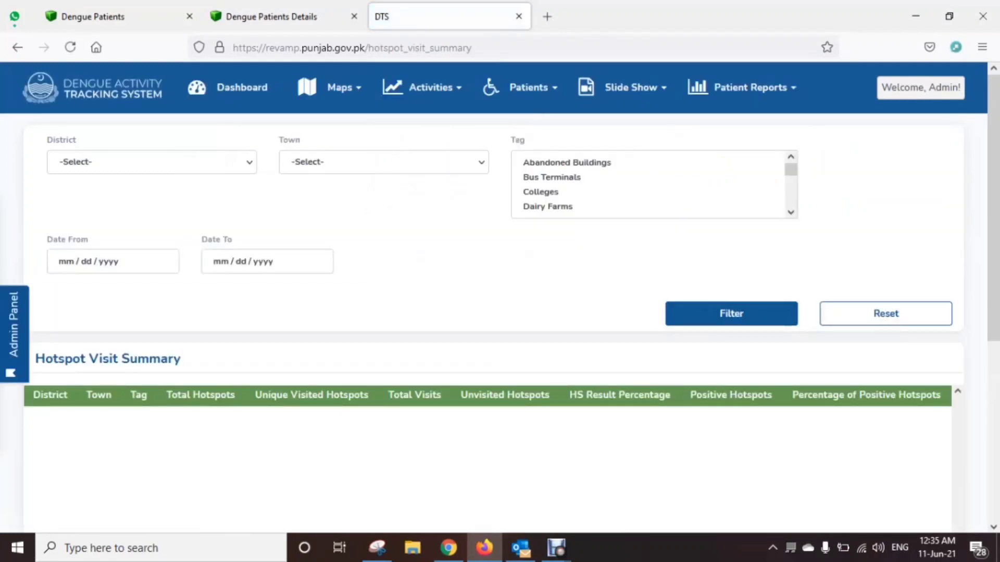
{"action": "left_click", "coordinate": [151, 162]}
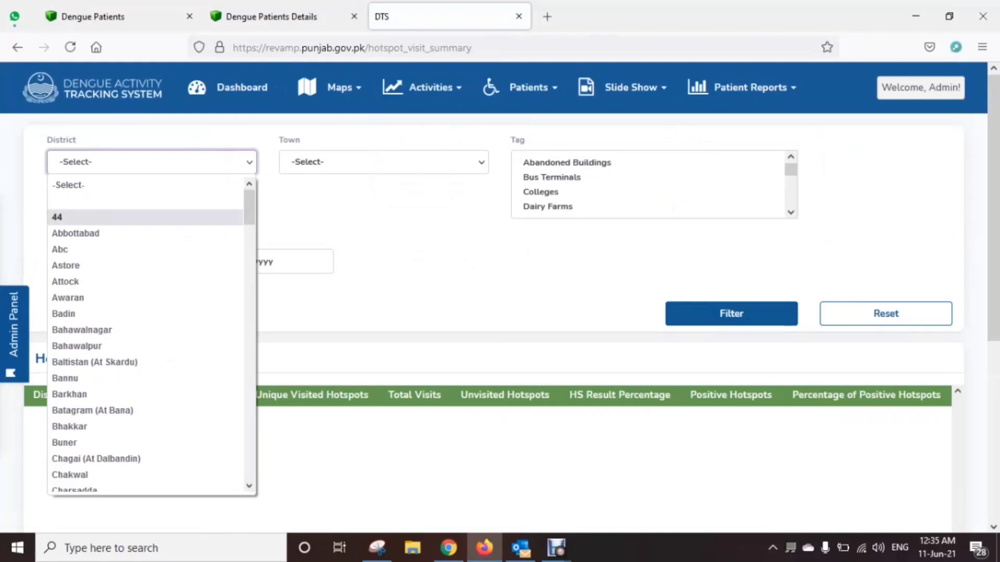
{"action": "left_click", "coordinate": [567, 163]}
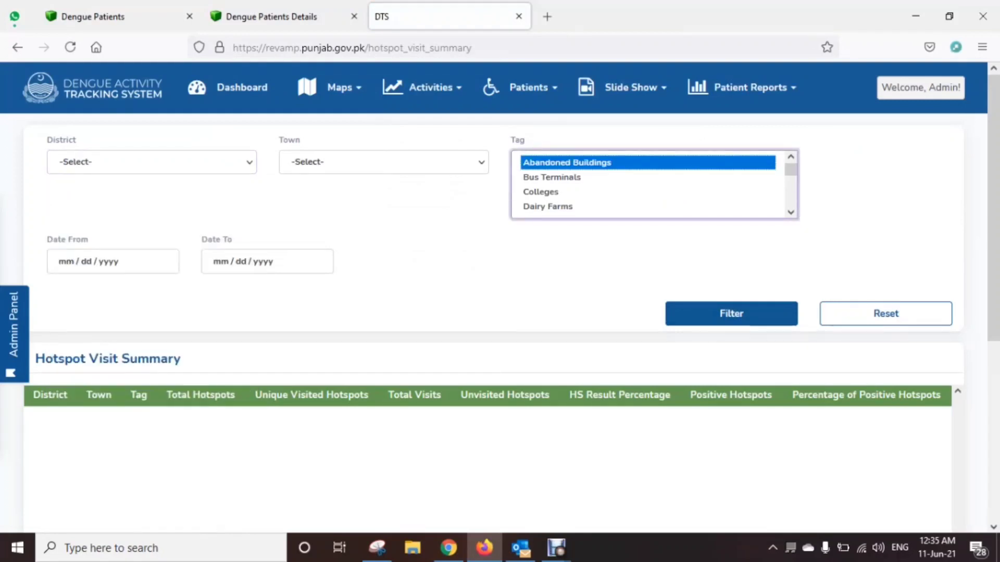
{"action": "left_click", "coordinate": [551, 177], "text": "ctrl"}
{"action": "key", "text": "shift+Down"}
{"action": "key", "text": "shift+Down"}
{"action": "key", "text": "shift+Down"}
{"action": "key", "text": "shift+Down"}
{"action": "key", "text": "shift+Down"}
{"action": "key", "text": "shift+Down"}
{"action": "key", "text": "shift+Down"}
{"action": "key", "text": "shift+Down"}
{"action": "key", "text": "shift+Down"}
{"action": "key", "text": "shift+Down"}
{"action": "key", "text": "shift+Down"}
{"action": "key", "text": "shift+Down"}
{"action": "key", "text": "shift+Down"}
{"action": "key", "text": "shift+Down"}
{"action": "key", "text": "shift+Down"}
{"action": "key", "text": "shift+Down"}
{"action": "key", "text": "shift+Down"}
{"action": "key", "text": "shift+Down"}
{"action": "key", "text": "shift+Down"}
{"action": "key", "text": "shift+Down"}
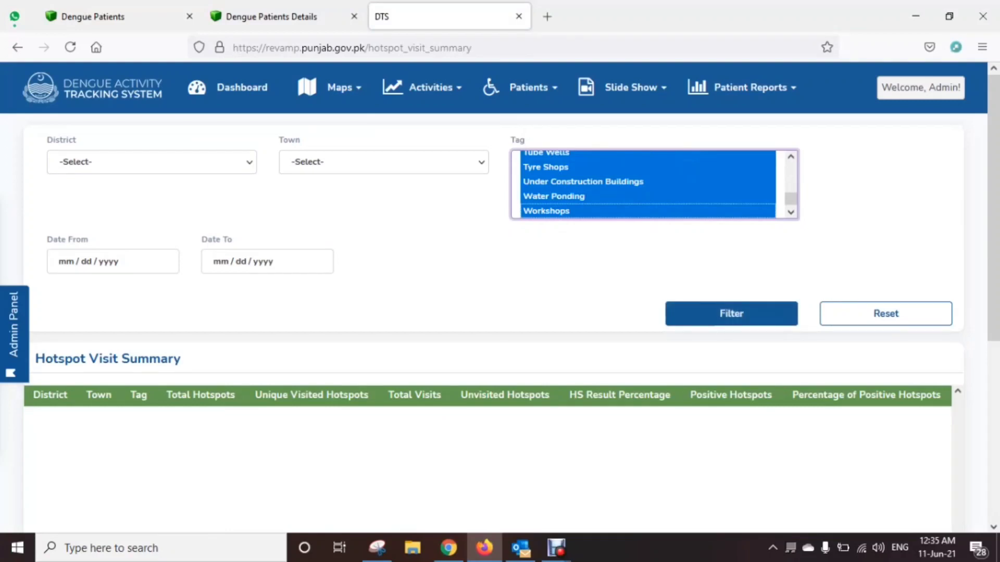
{"action": "scroll", "coordinate": [499, 323], "scroll_direction": "down", "scroll_amount": 5}
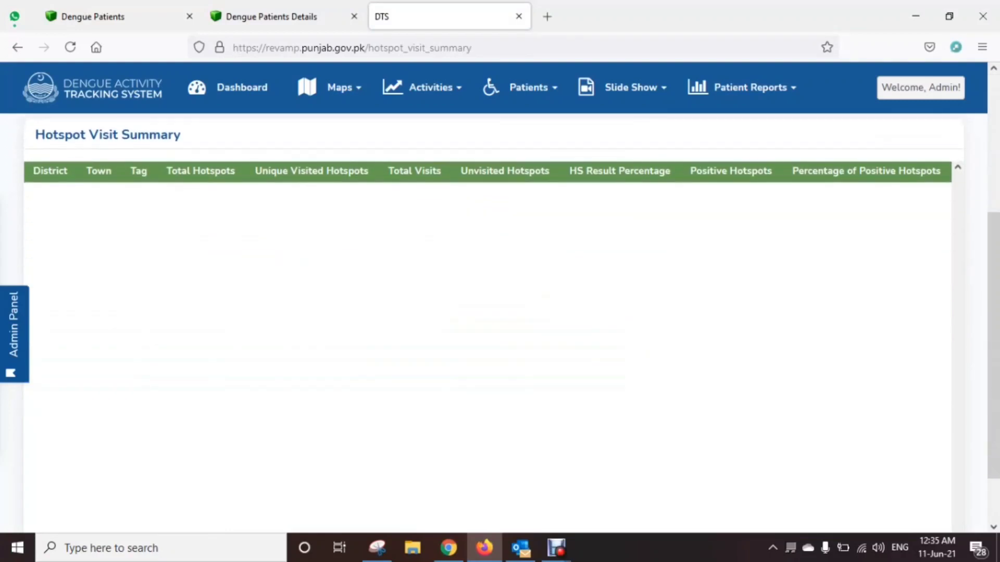